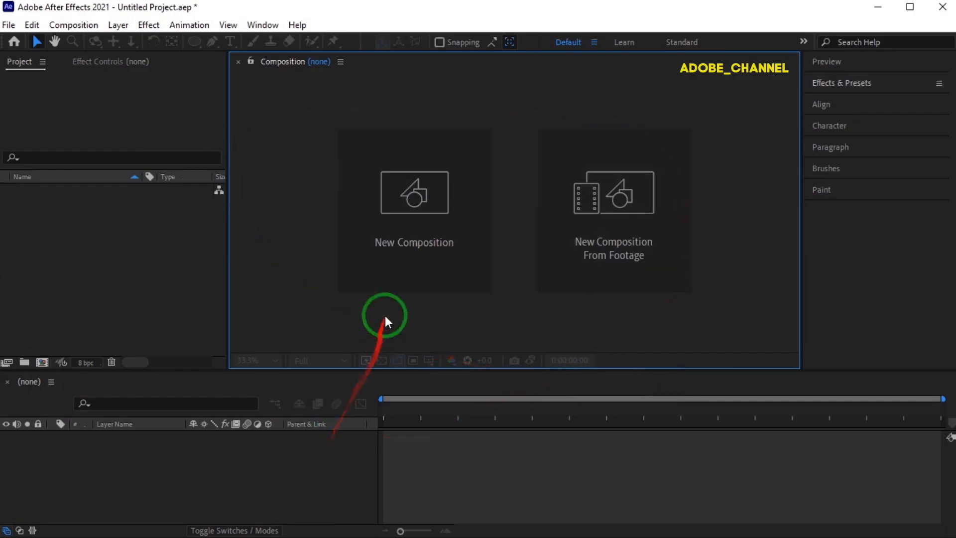
Create a 1920 x 1080, 25 fps composition named main with a duration of 10 seconds.
{"action": "left_click", "coordinate": [388, 286]}
{"action": "type", "text": "main"}
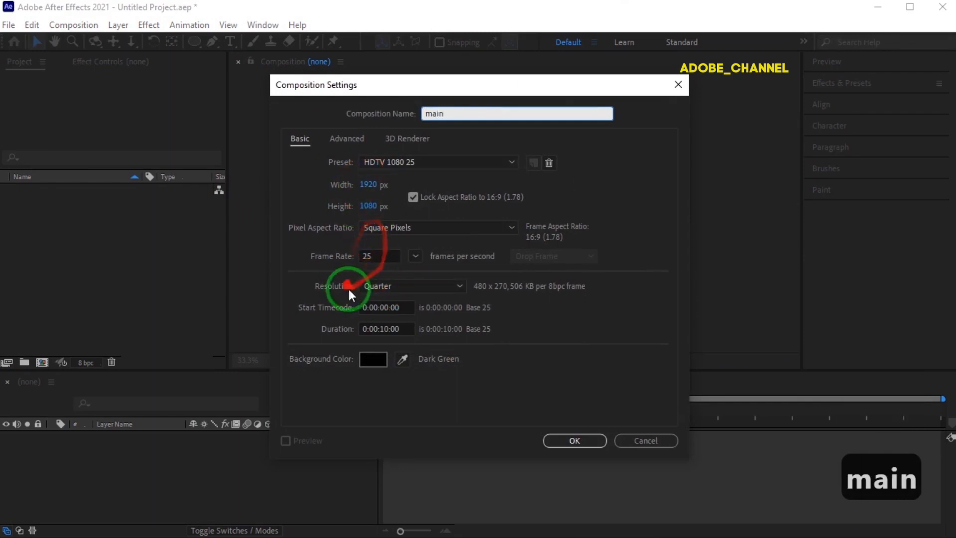
{"action": "left_click", "coordinate": [574, 440]}
Check in the General preferences that Center Anchor Point in New Shape Layers is enabled.
{"action": "left_click", "coordinate": [30, 25]}
{"action": "mouse_move", "coordinate": [150, 399]}
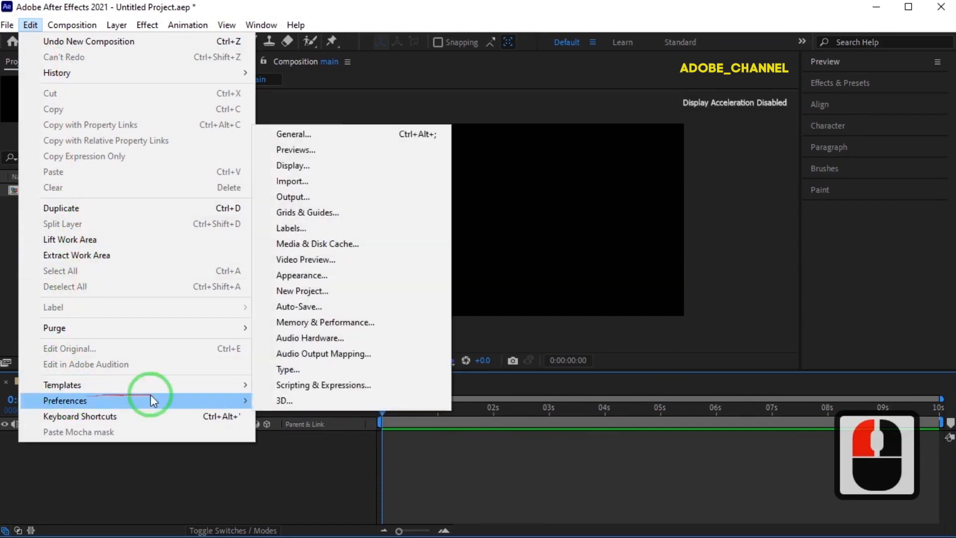
{"action": "left_click", "coordinate": [324, 135]}
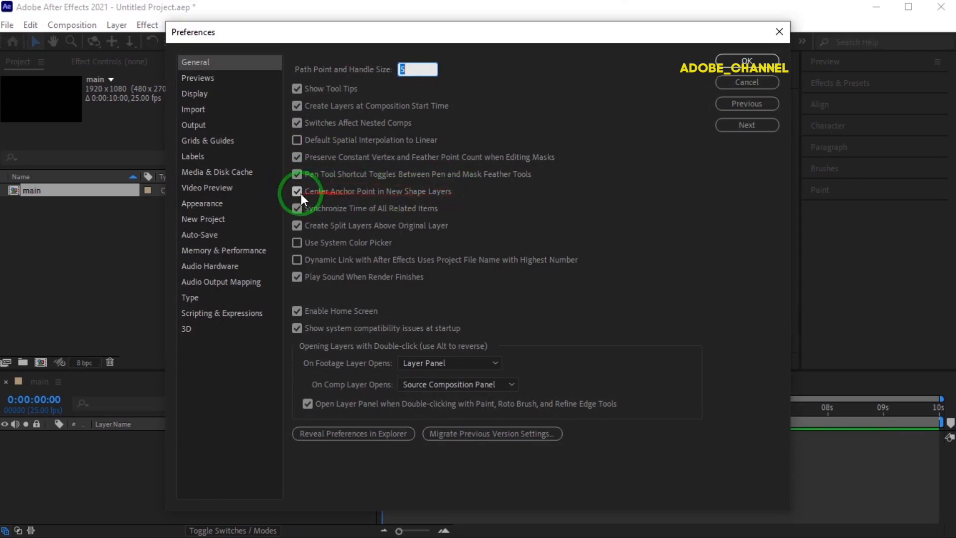
{"action": "left_click", "coordinate": [747, 62]}
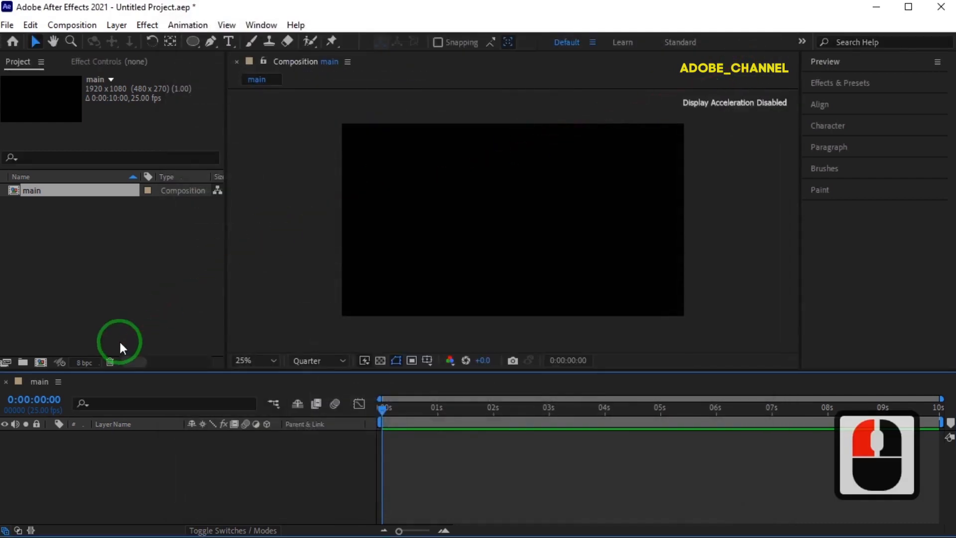
Activate the Ellipse tool, display the title/action safe guides and set the composition view magnification to Fit up to 100%.
{"action": "left_click_drag", "start_coordinate": [199, 46], "coordinate": [249, 73]}
{"action": "left_click", "coordinate": [429, 360]}
{"action": "left_click", "coordinate": [456, 376]}
{"action": "left_click", "coordinate": [273, 361]}
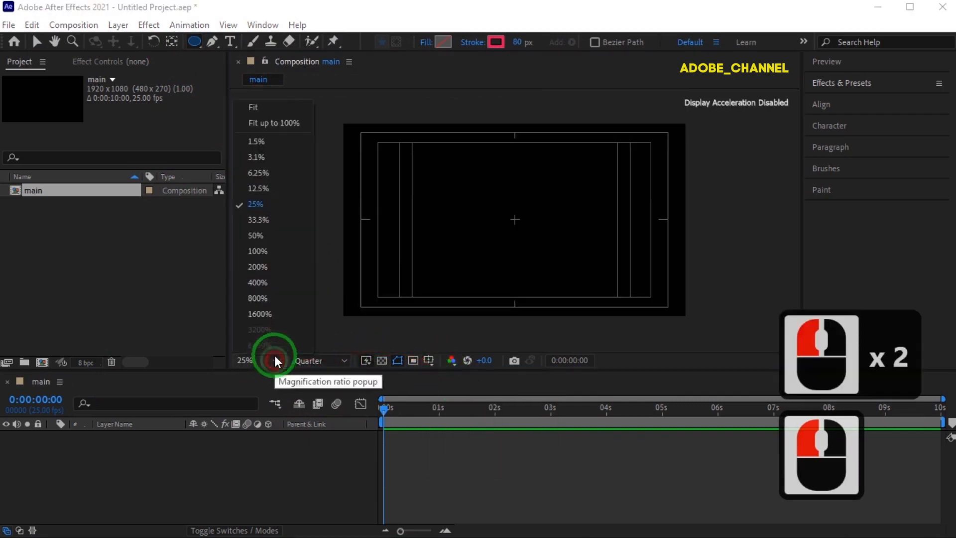
{"action": "left_click", "coordinate": [264, 123]}
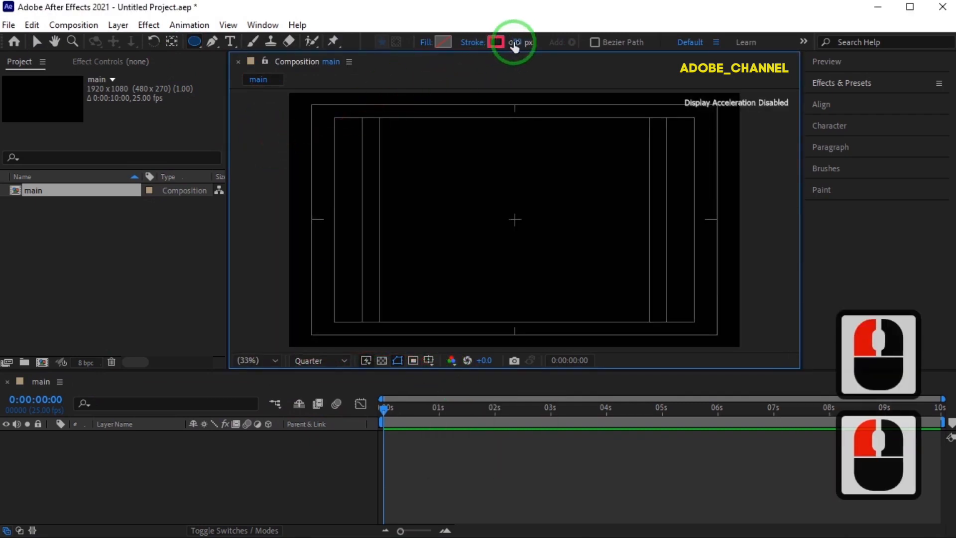
Draw an unfilled circle with a gray 80 px stroke and align it to the composition's center horizontally and vertically.
{"action": "left_click", "coordinate": [498, 41]}
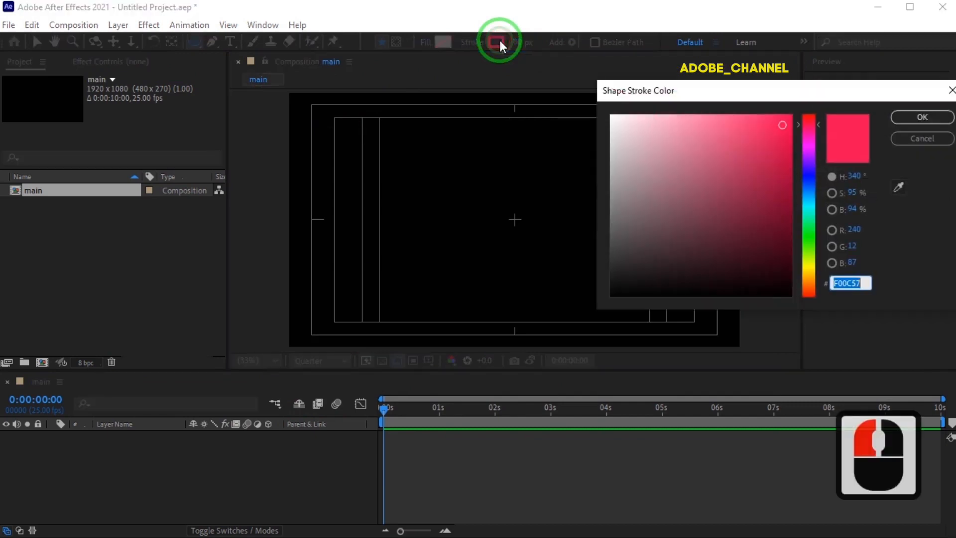
{"action": "left_click", "coordinate": [923, 118]}
{"action": "left_click_drag", "start_coordinate": [515, 219], "coordinate": [594, 275]}
{"action": "left_click", "coordinate": [854, 105]}
{"action": "left_click", "coordinate": [842, 141]}
{"action": "left_click", "coordinate": [914, 141]}
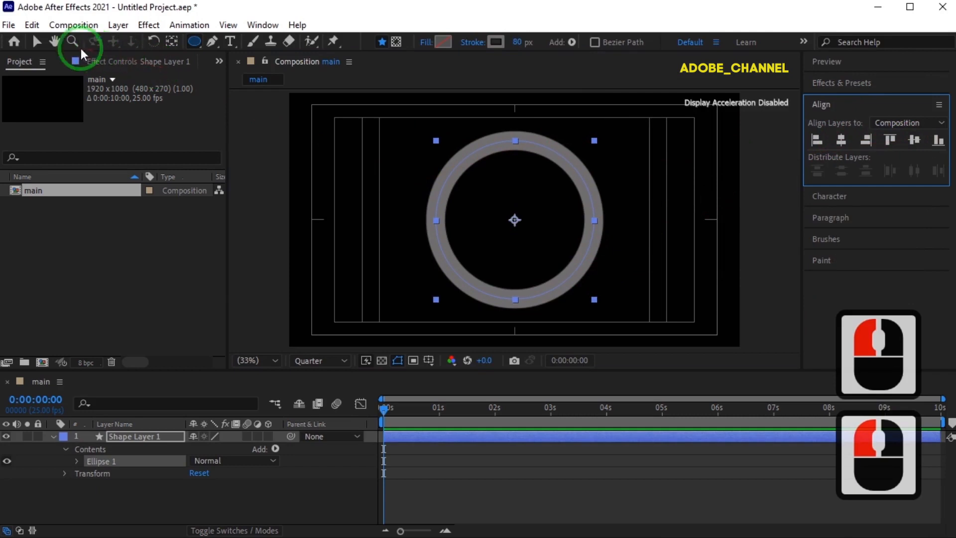
Duplicate Ellipse 1 inside the shape layer's contents.
{"action": "left_click", "coordinate": [36, 41]}
{"action": "left_click", "coordinate": [105, 461]}
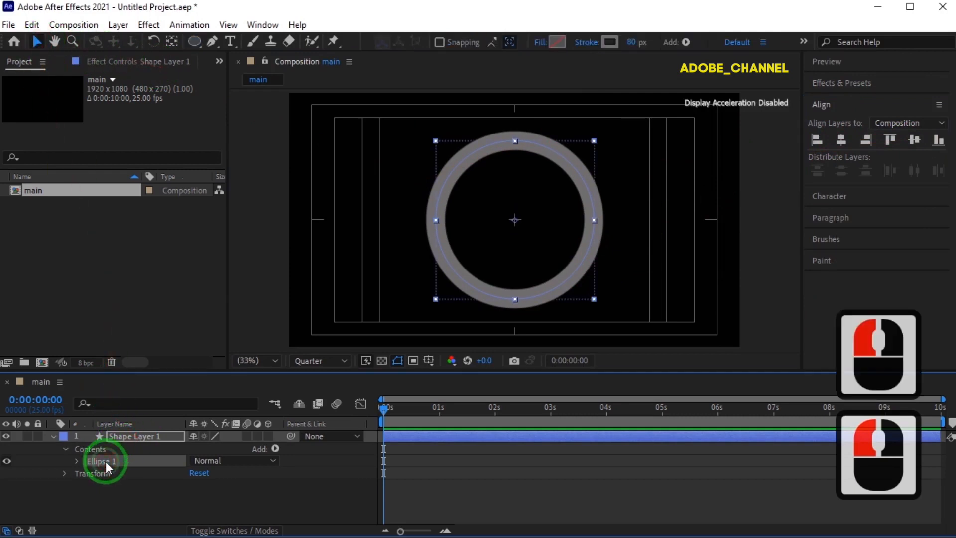
{"action": "key", "text": "ctrl+d"}
Add Trim Paths to Ellipse 2 and set its End to 20%.
{"action": "left_click", "coordinate": [76, 461]}
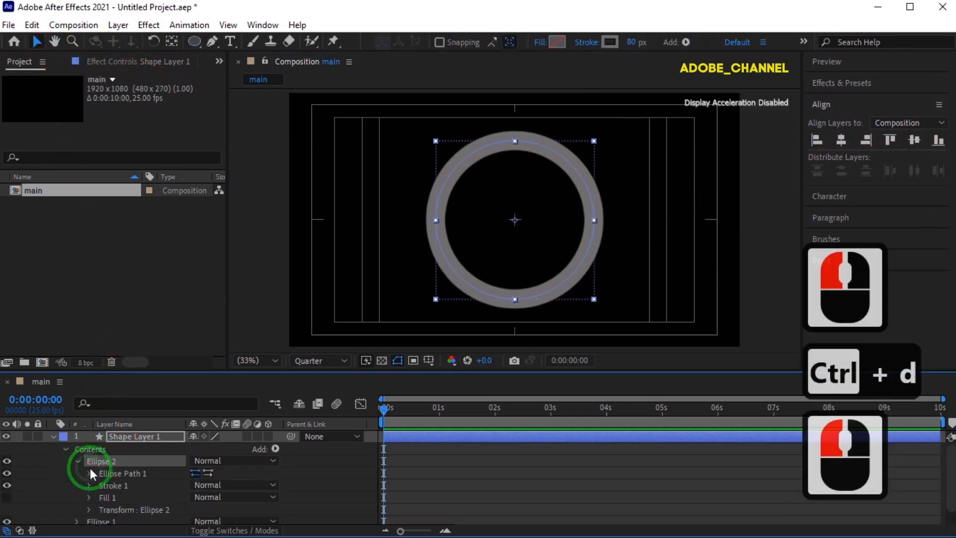
{"action": "left_click", "coordinate": [275, 449]}
{"action": "left_click", "coordinate": [322, 371]}
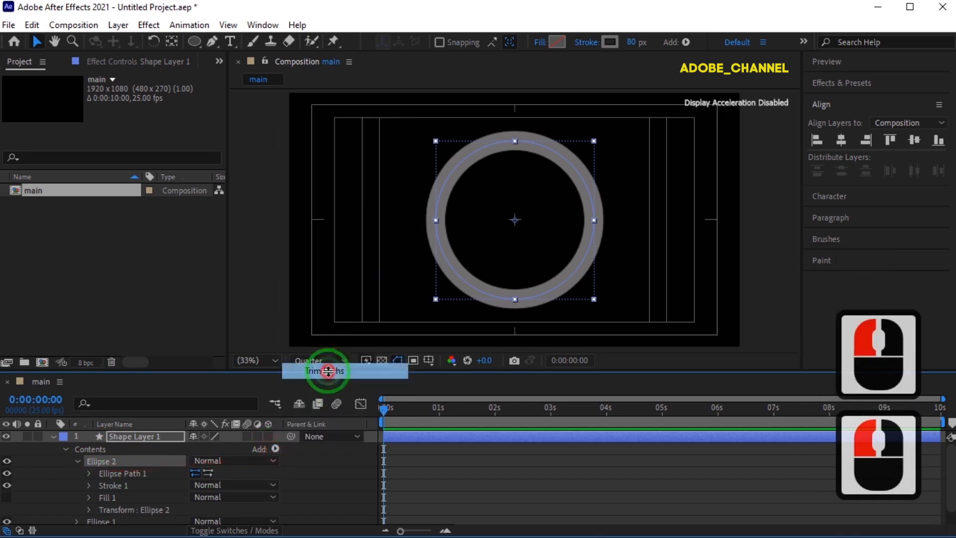
{"action": "left_click", "coordinate": [89, 486]}
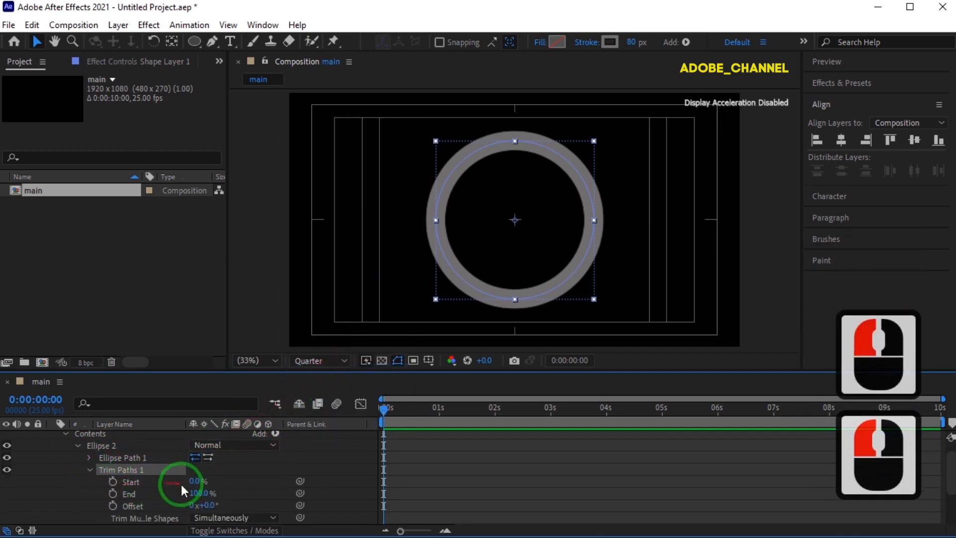
{"action": "type", "text": "20"}
{"action": "key", "text": "Return"}
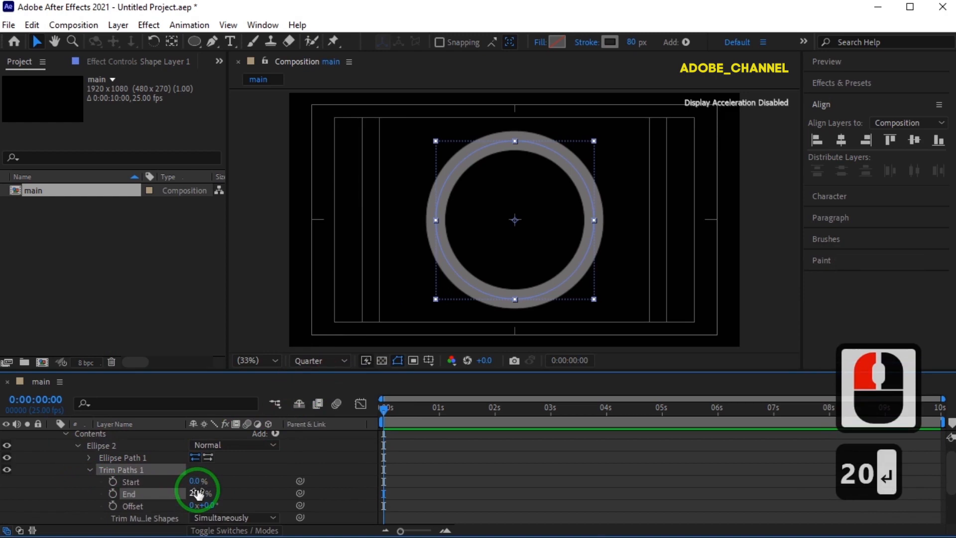
Set the trimmed Ellipse 2 stroke to 50 px wide and color it pinkish red (H 340, S 94, B 94).
{"action": "left_click", "coordinate": [631, 42]}
{"action": "type", "text": "50"}
{"action": "key", "text": "Return"}
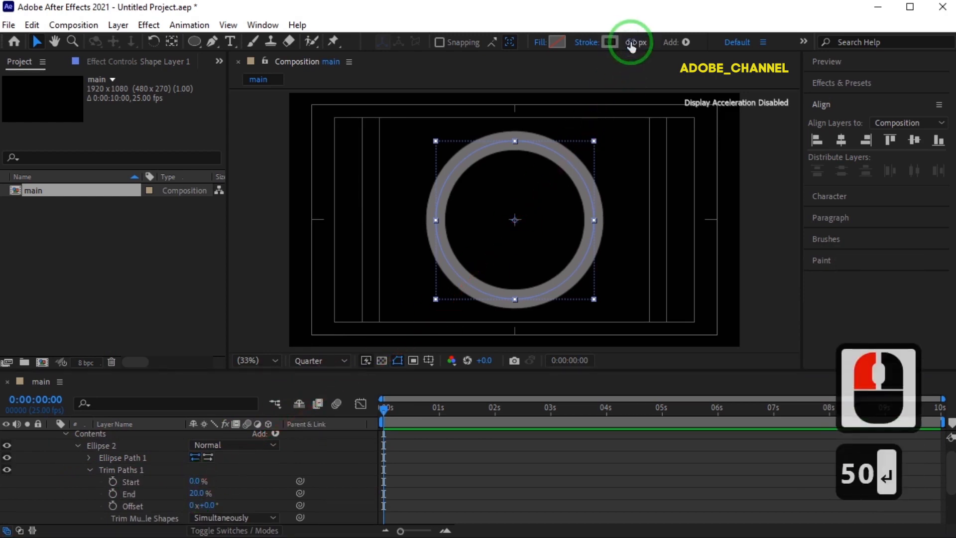
{"action": "left_click", "coordinate": [612, 43]}
{"action": "left_click", "coordinate": [781, 125]}
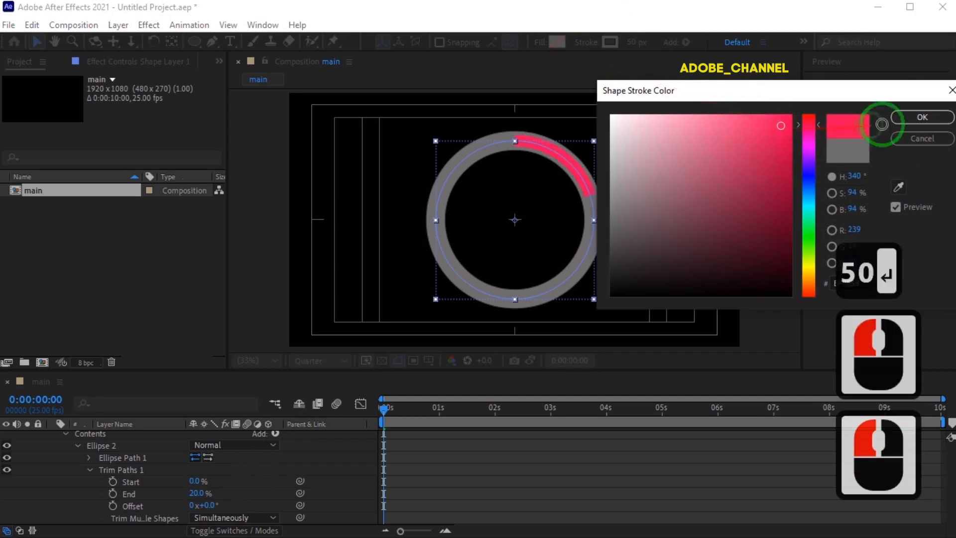
{"action": "left_click", "coordinate": [923, 120]}
Duplicate Ellipse 2 and set the copy's Trim Paths to Start 20% and End 40%.
{"action": "left_click", "coordinate": [78, 445]}
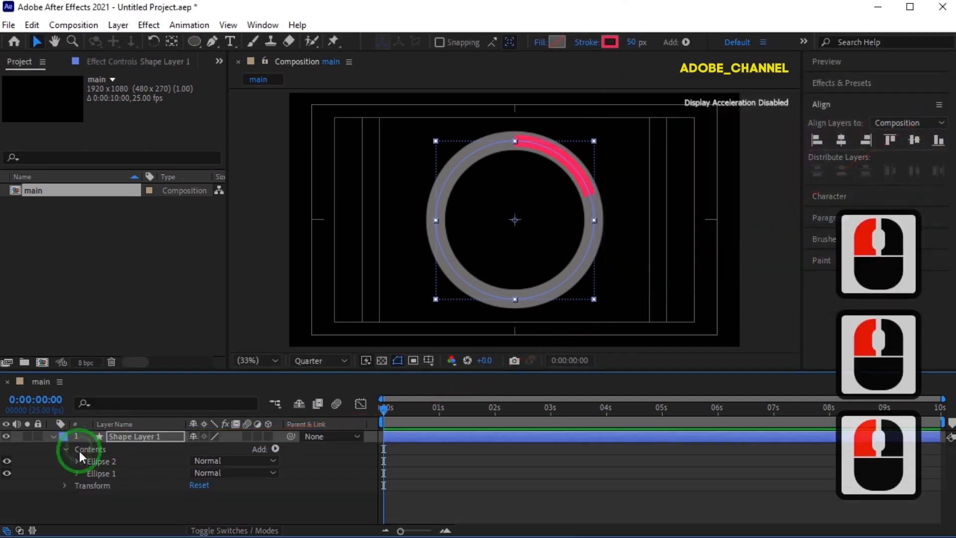
{"action": "left_click", "coordinate": [98, 461]}
{"action": "key", "text": "ctrl+d"}
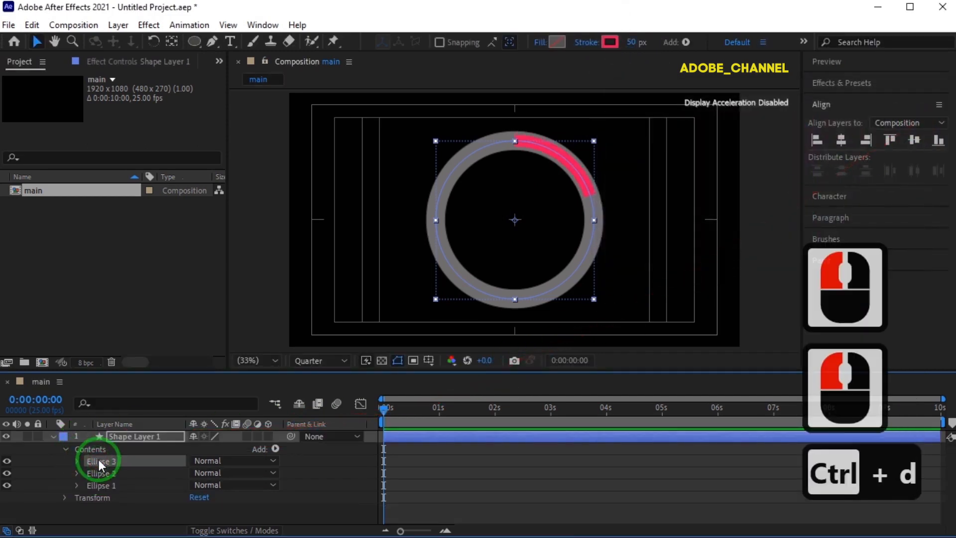
{"action": "left_click", "coordinate": [77, 461]}
{"action": "left_click", "coordinate": [90, 484]}
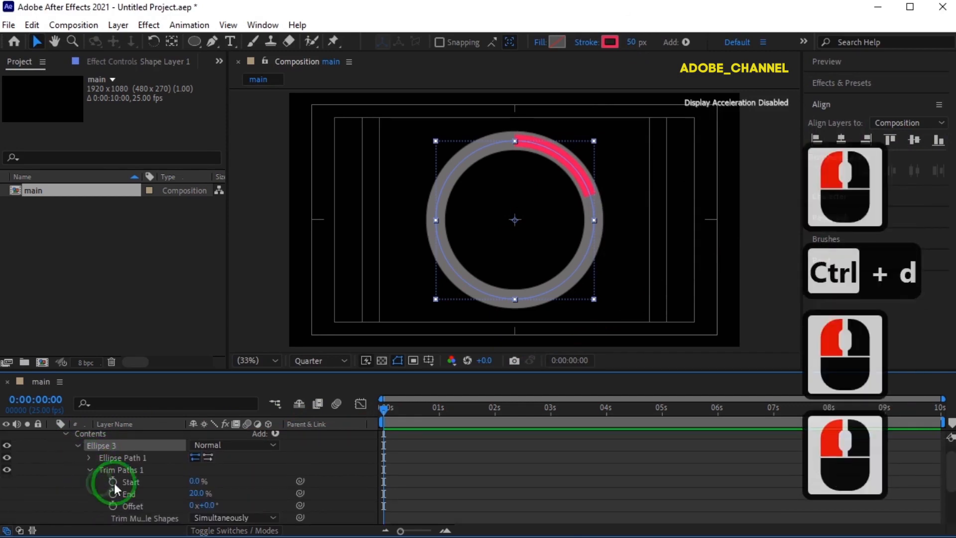
{"action": "left_click", "coordinate": [196, 494]}
{"action": "type", "text": "40"}
{"action": "key", "text": "Return"}
{"action": "left_click", "coordinate": [194, 482]}
{"action": "type", "text": "20"}
{"action": "key", "text": "Return"}
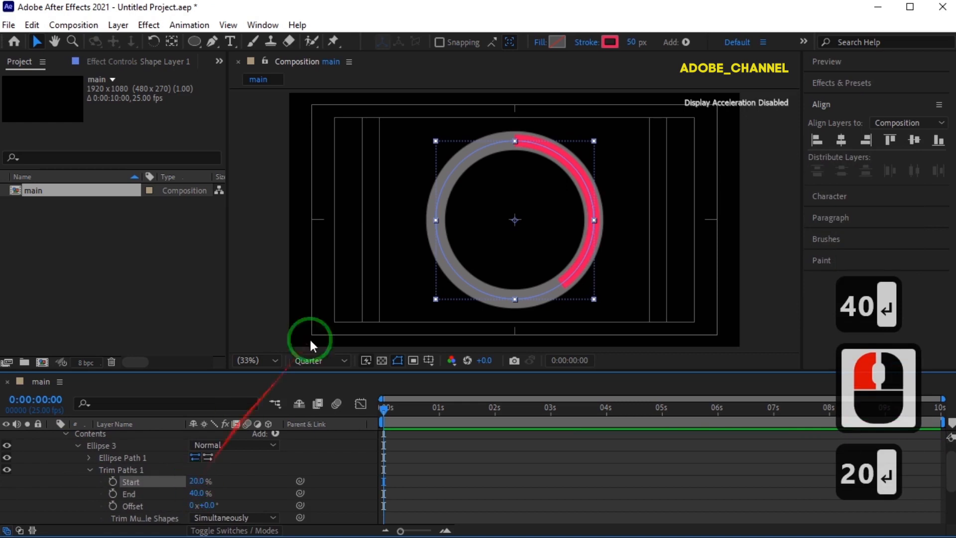
Change the stroke color of the Ellipse 3 segment to cyan (0EEFDC).
{"action": "left_click", "coordinate": [610, 42]}
{"action": "left_click", "coordinate": [811, 207]}
{"action": "left_click", "coordinate": [919, 117]}
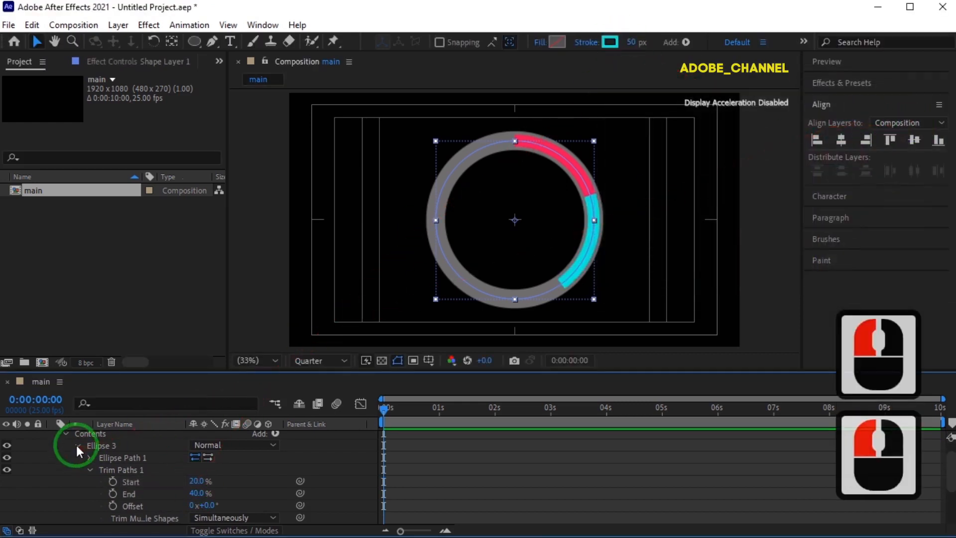
Duplicate Ellipse 3 and set the copy's Trim Paths to Start 40% and End 60%.
{"action": "left_click", "coordinate": [77, 446]}
{"action": "left_click", "coordinate": [94, 461]}
{"action": "key", "text": "ctrl+d"}
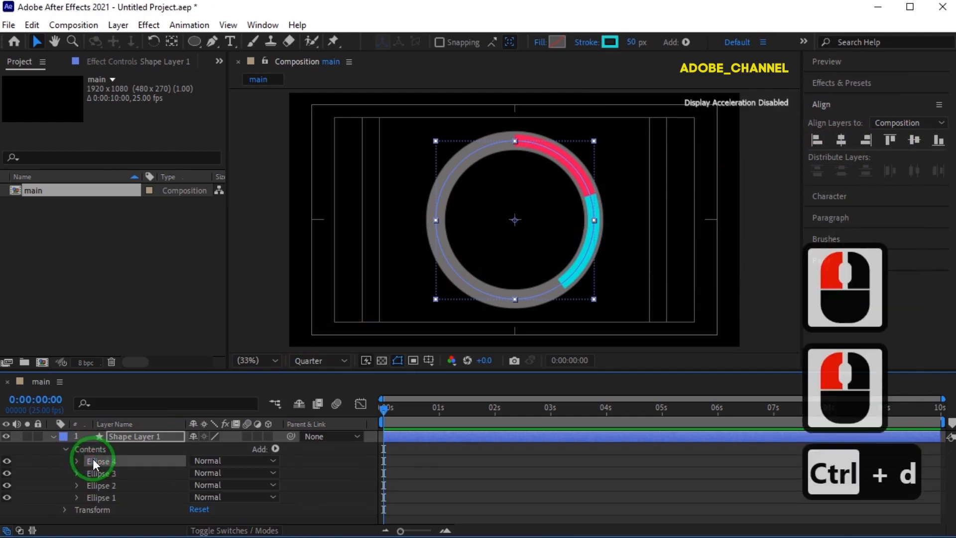
{"action": "left_click", "coordinate": [76, 461]}
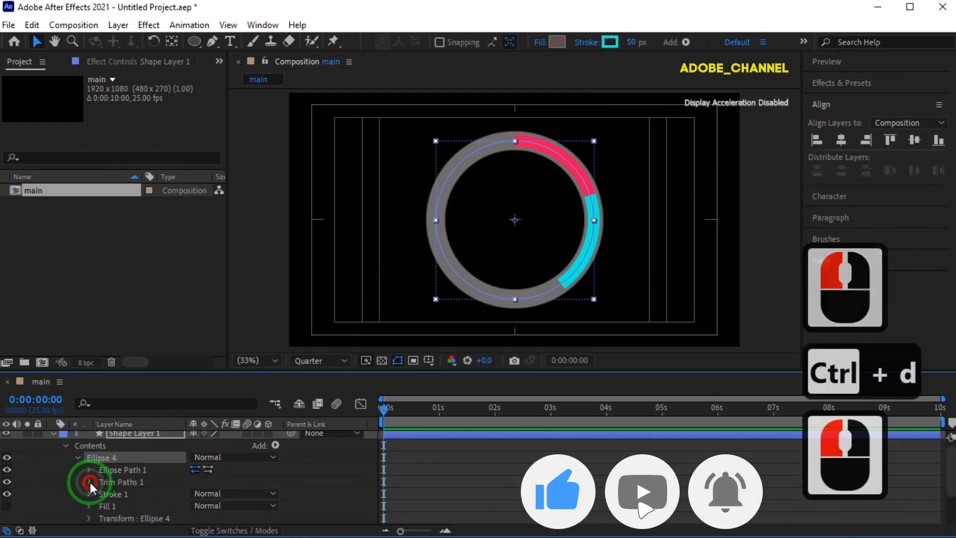
{"action": "left_click", "coordinate": [90, 482]}
{"action": "left_click", "coordinate": [193, 483]}
{"action": "type", "text": "40"}
{"action": "key", "text": "Return"}
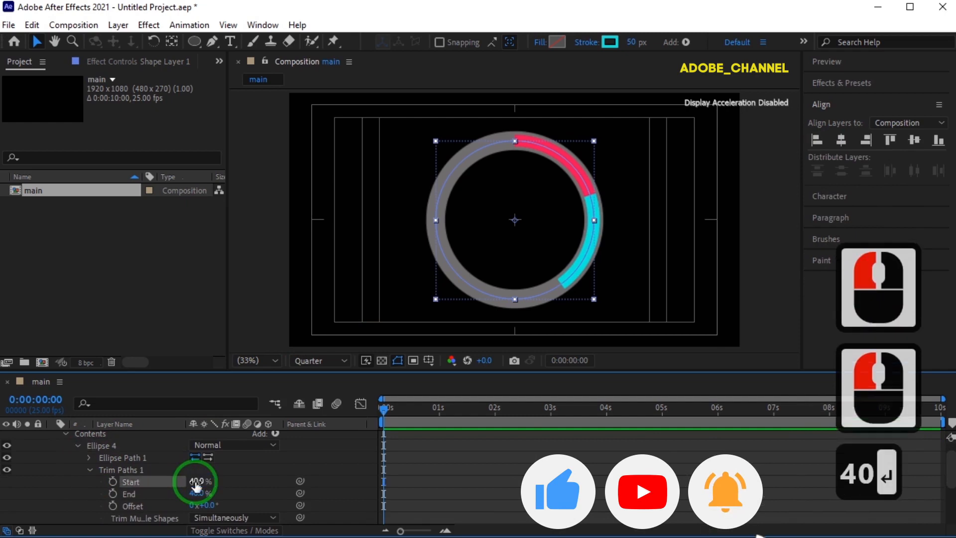
{"action": "left_click", "coordinate": [197, 494]}
{"action": "type", "text": "60"}
{"action": "key", "text": "Return"}
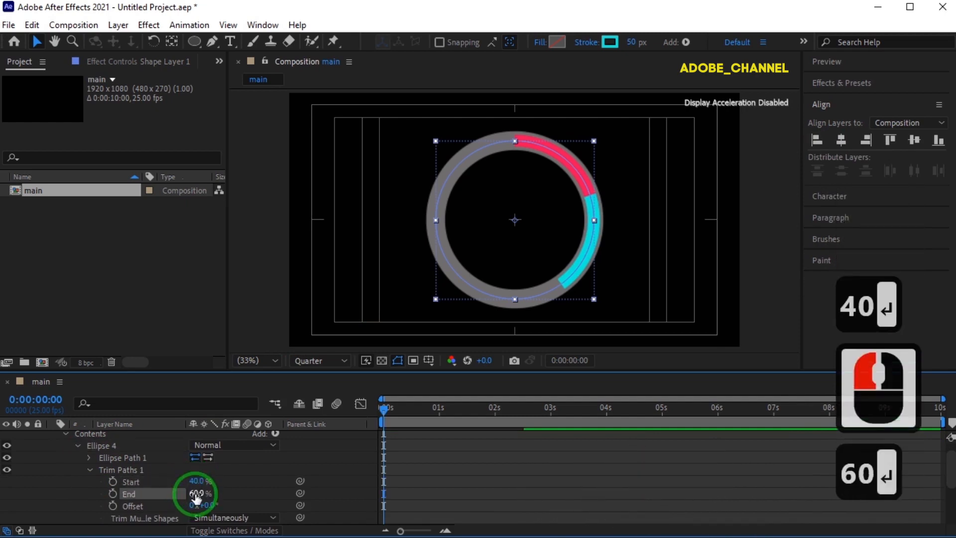
Change the stroke color of the Ellipse 4 segment to yellow.
{"action": "left_click", "coordinate": [609, 42]}
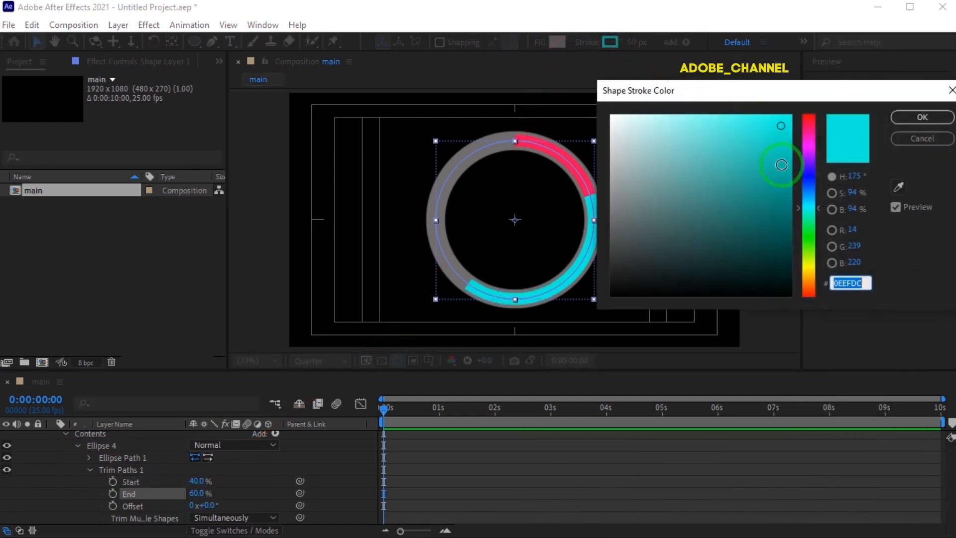
{"action": "left_click", "coordinate": [808, 265]}
{"action": "left_click", "coordinate": [922, 118]}
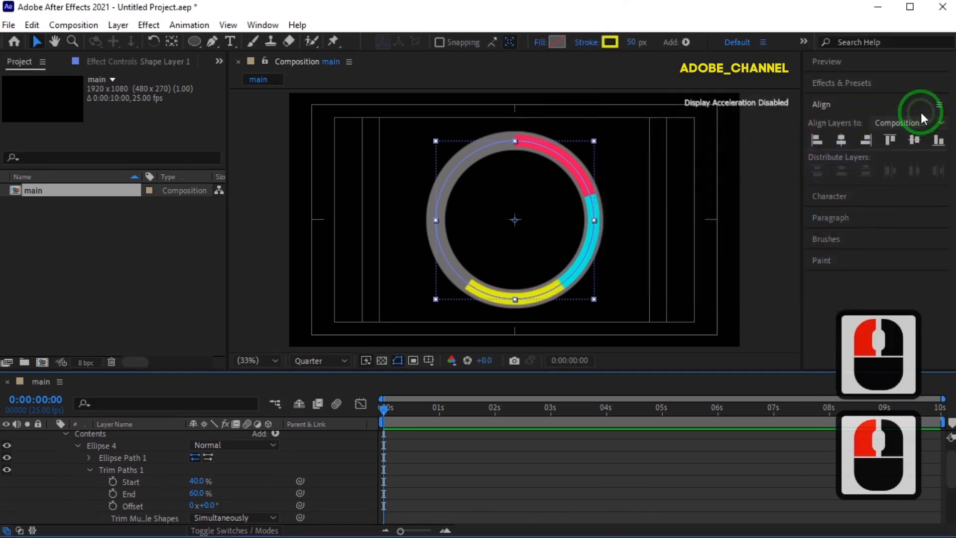
Duplicate Ellipse 4 and set the copy's Trim Paths to Start 60% and End 80%.
{"action": "left_click", "coordinate": [77, 445]}
{"action": "left_click", "coordinate": [94, 461]}
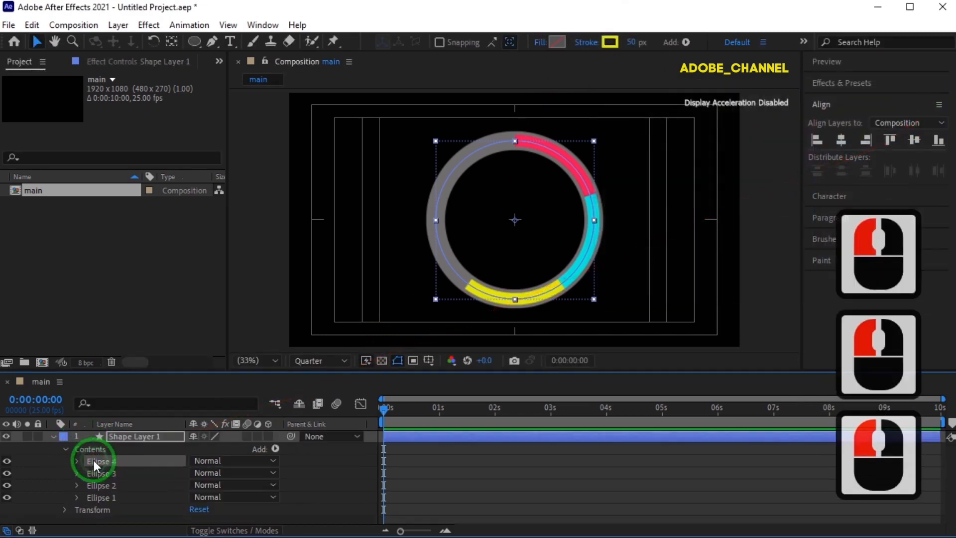
{"action": "key", "text": "ctrl+d"}
{"action": "left_click", "coordinate": [77, 460]}
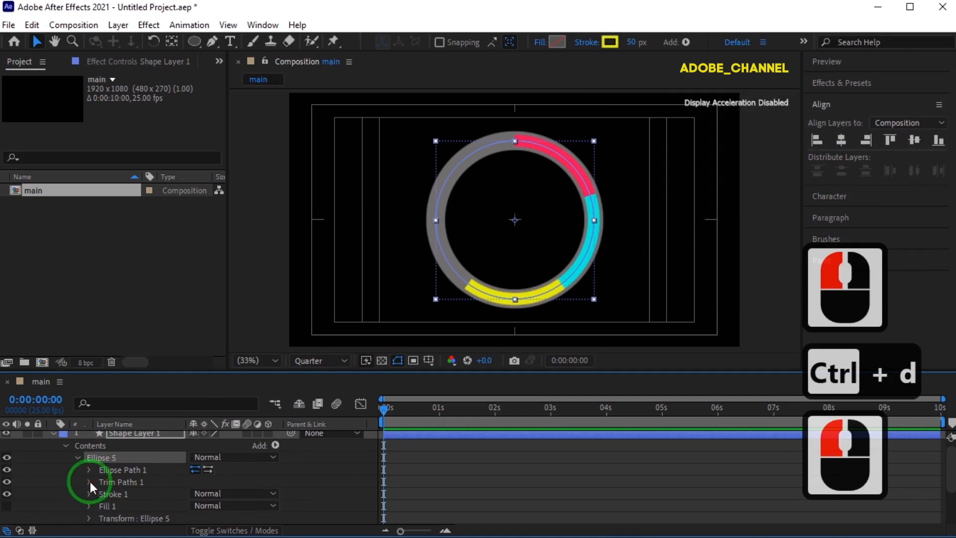
{"action": "left_click", "coordinate": [88, 481]}
{"action": "left_click", "coordinate": [198, 481]}
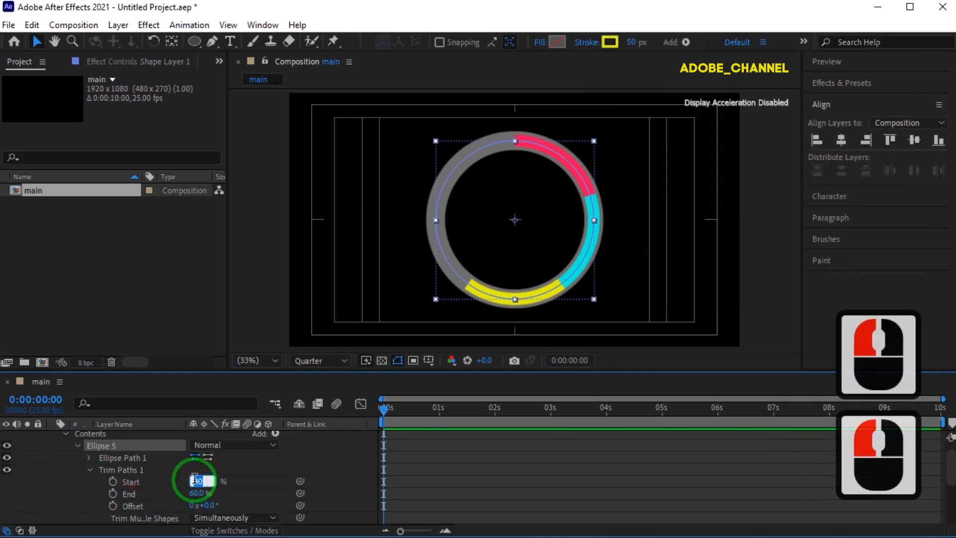
{"action": "type", "text": "60"}
{"action": "key", "text": "Return"}
{"action": "left_click", "coordinate": [198, 493]}
{"action": "type", "text": "80"}
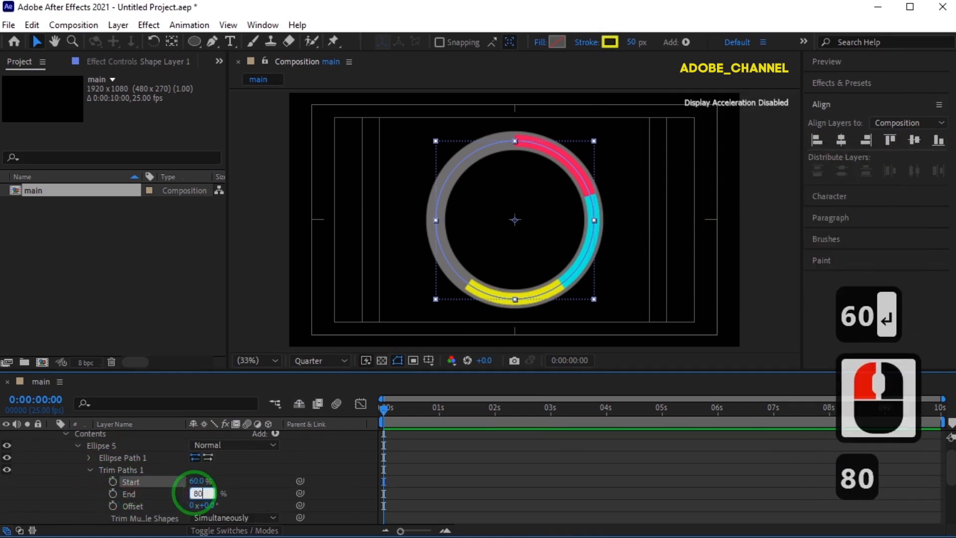
{"action": "key", "text": "Return"}
Change the stroke color of the Ellipse 5 segment to blue (0E1EEF).
{"action": "left_click", "coordinate": [609, 42]}
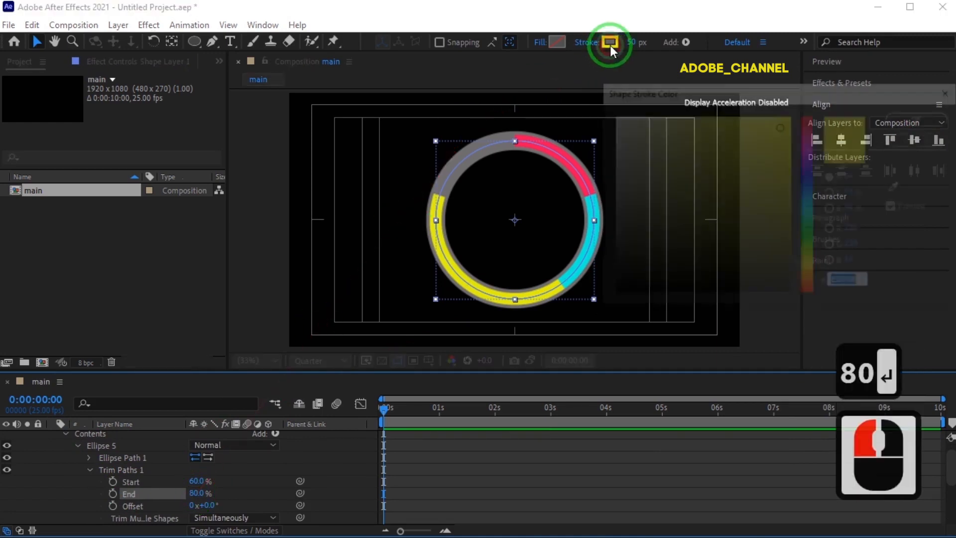
{"action": "left_click", "coordinate": [810, 178]}
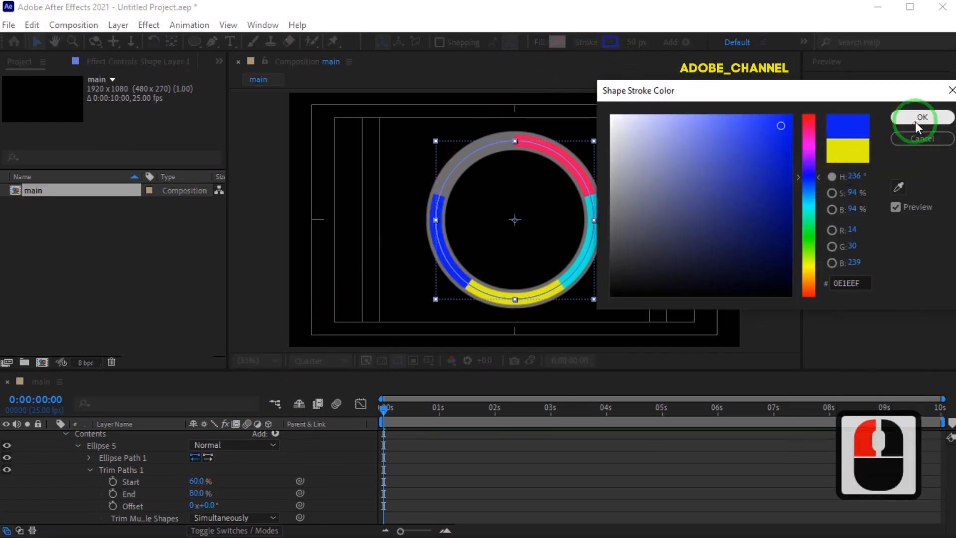
{"action": "left_click", "coordinate": [922, 117]}
Duplicate Ellipse 5 and set the copy's Trim Paths to Start 80% and End 100%.
{"action": "left_click", "coordinate": [79, 446]}
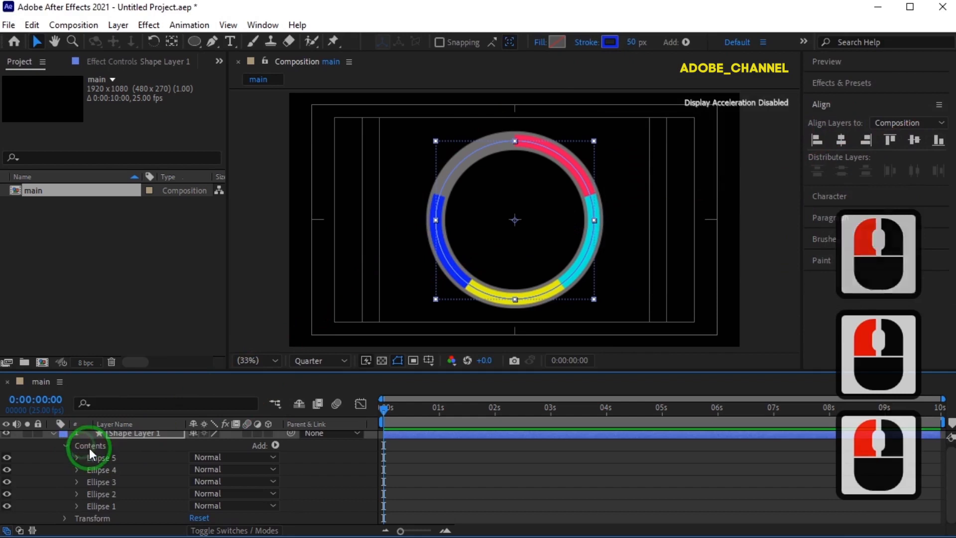
{"action": "left_click", "coordinate": [104, 457]}
{"action": "key", "text": "ctrl+d"}
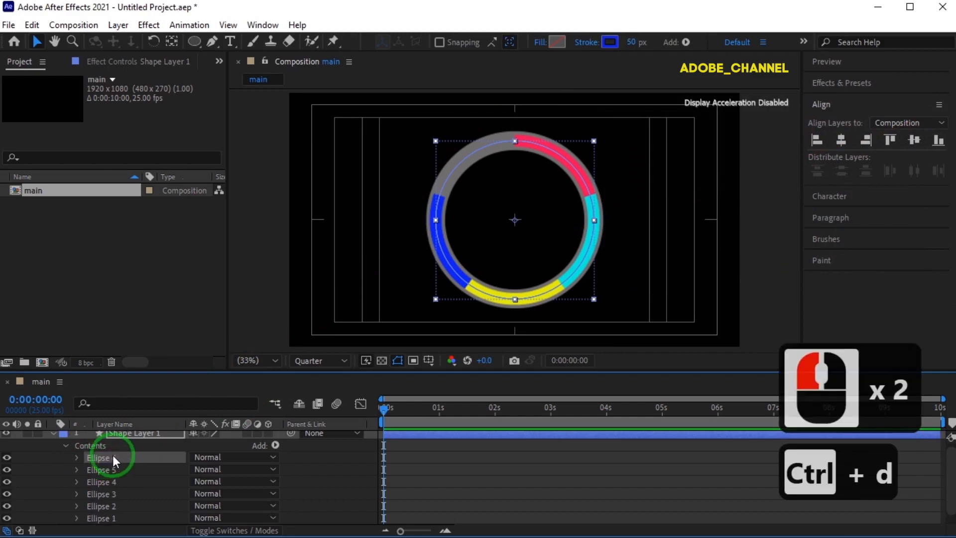
{"action": "left_click", "coordinate": [77, 458]}
{"action": "left_click", "coordinate": [88, 482]}
{"action": "left_click", "coordinate": [198, 480]}
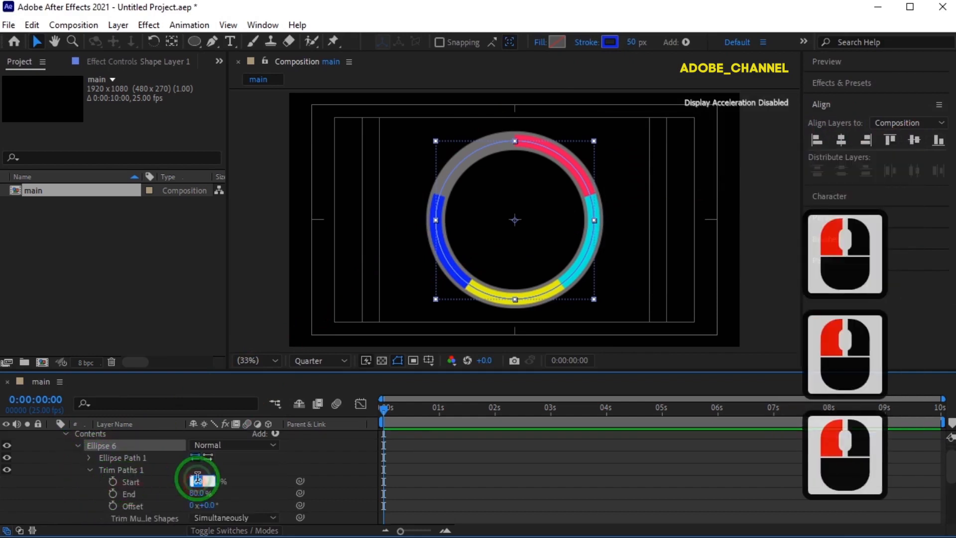
{"action": "type", "text": "80"}
{"action": "key", "text": "Return"}
{"action": "left_click", "coordinate": [197, 493]}
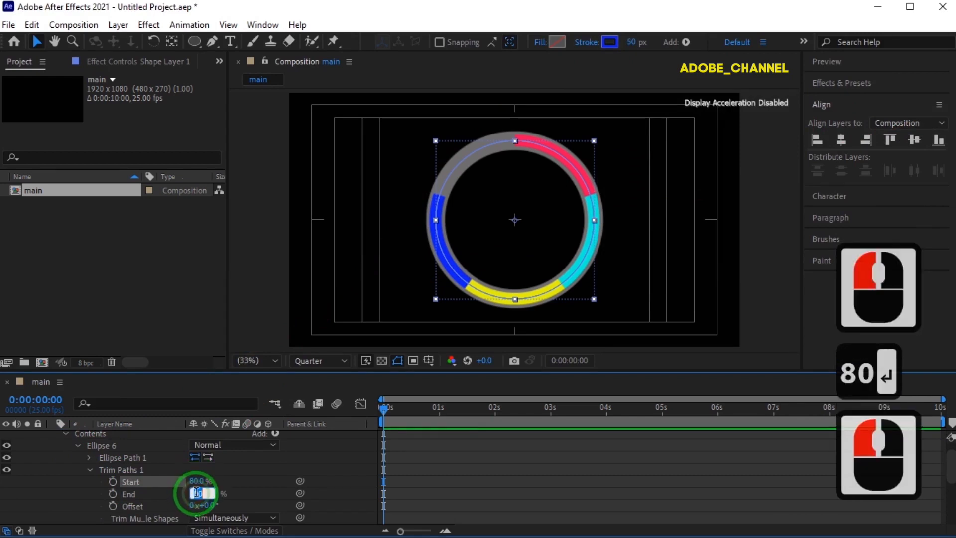
{"action": "type", "text": "100"}
{"action": "key", "text": "Return"}
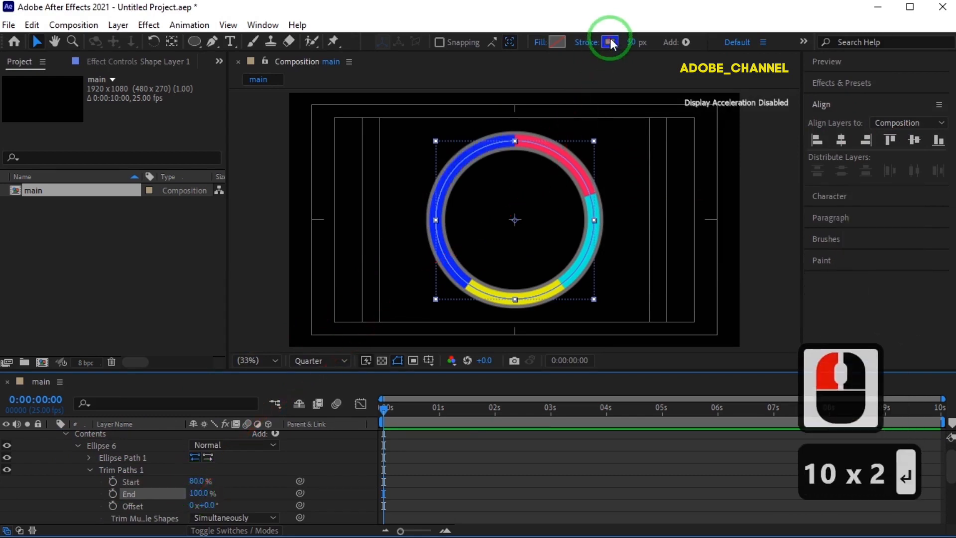
Change the stroke color of the Ellipse 6 segment to magenta and collapse the shape layer's properties.
{"action": "left_click", "coordinate": [611, 43]}
{"action": "left_click", "coordinate": [812, 145]}
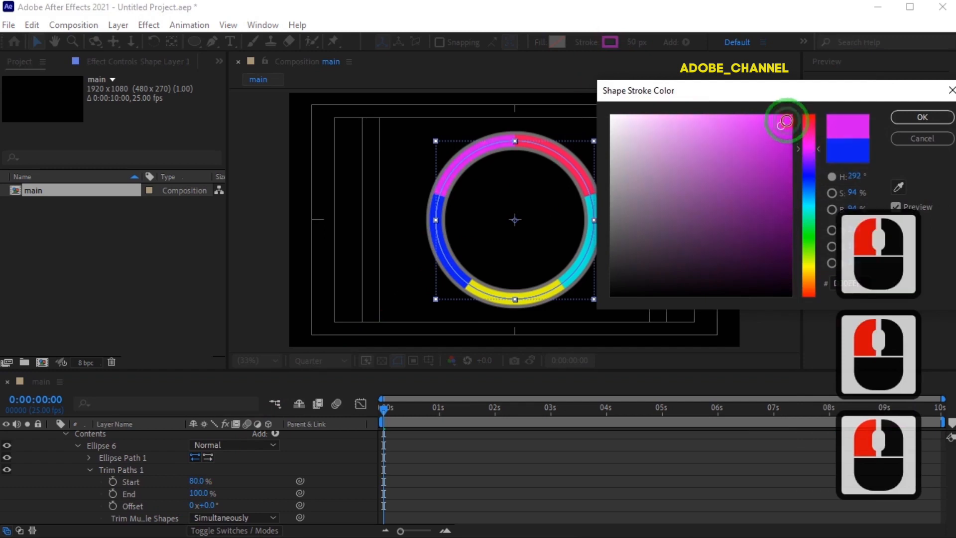
{"action": "left_click", "coordinate": [922, 116]}
{"action": "scroll", "coordinate": [70, 443], "scroll_direction": "up", "scroll_amount": 2}
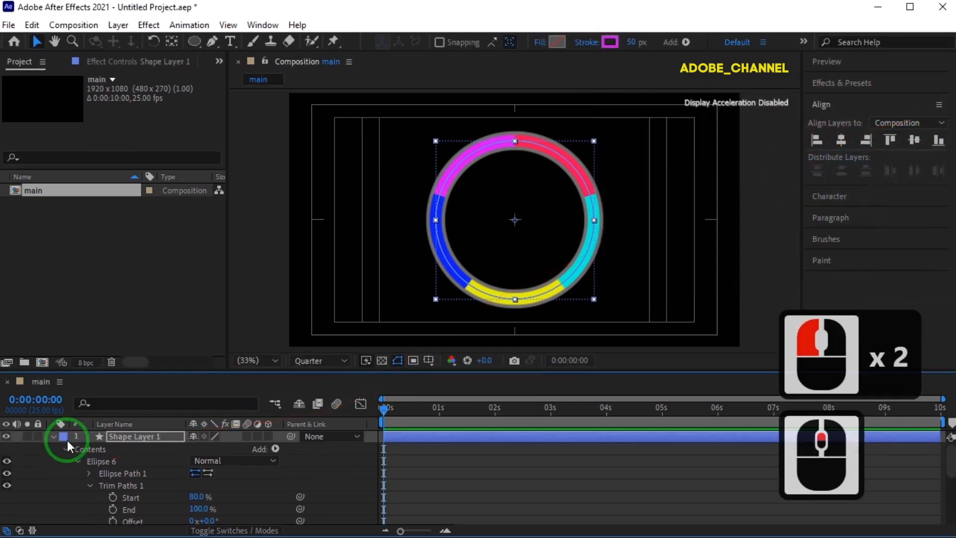
{"action": "left_click", "coordinate": [64, 446]}
{"action": "left_click", "coordinate": [53, 438]}
Add the expression time*500 to the Rotation of Shape Layer 1 and scrub the timeline to preview the spin.
{"action": "left_click", "coordinate": [133, 435]}
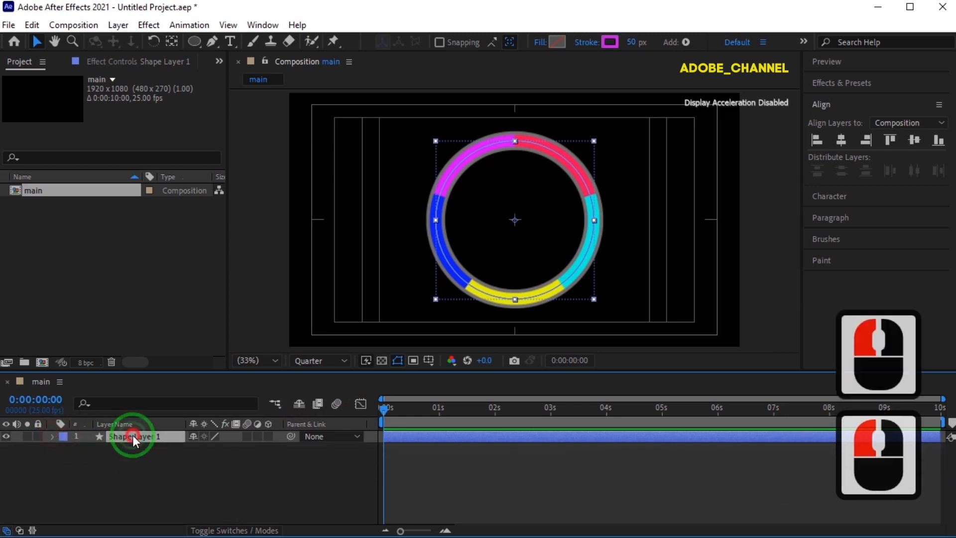
{"action": "key", "text": "r"}
{"action": "left_click", "coordinate": [89, 449], "text": "alt"}
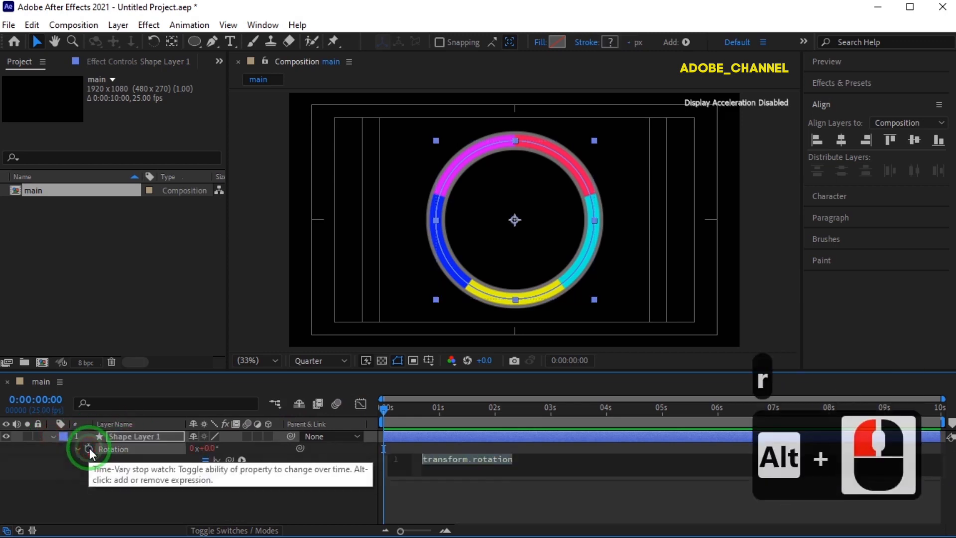
{"action": "type", "text": "tim"}
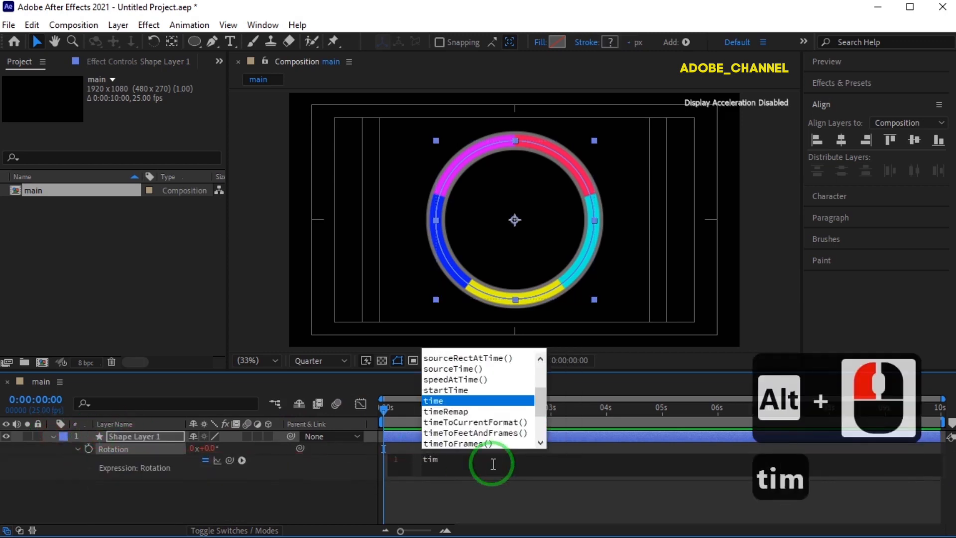
{"action": "type", "text": "e*500"}
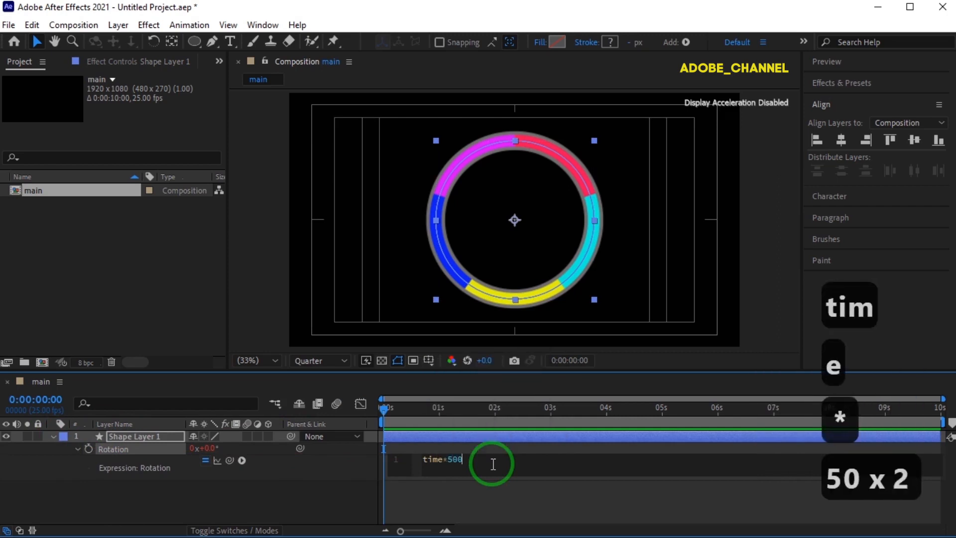
{"action": "key", "text": "Return"}
{"action": "left_click", "coordinate": [53, 436]}
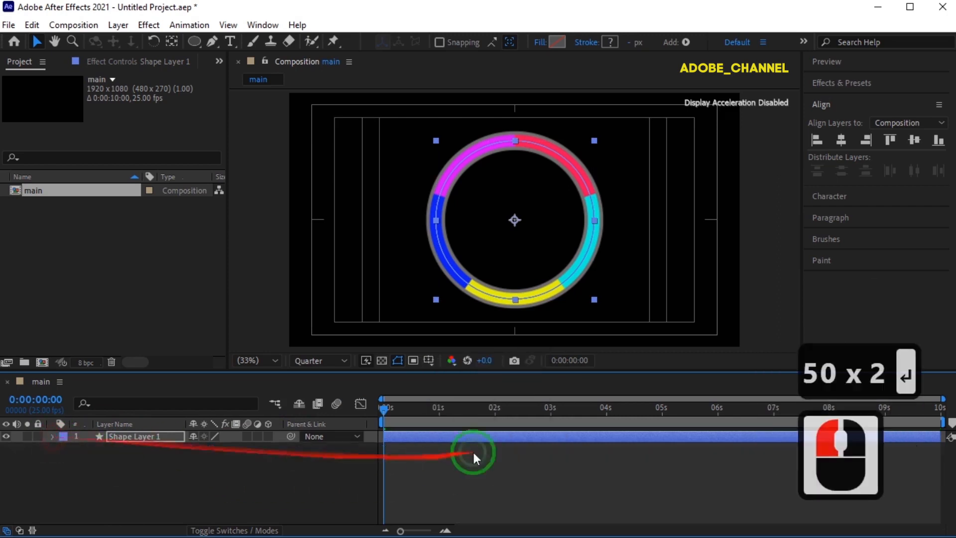
{"action": "left_click_drag", "start_coordinate": [385, 408], "coordinate": [266, 434]}
Duplicate Shape Layer 1 and delete Ellipse 2 through Ellipse 6 from the copy, keeping only the gray ring.
{"action": "key", "text": "ctrl+d"}
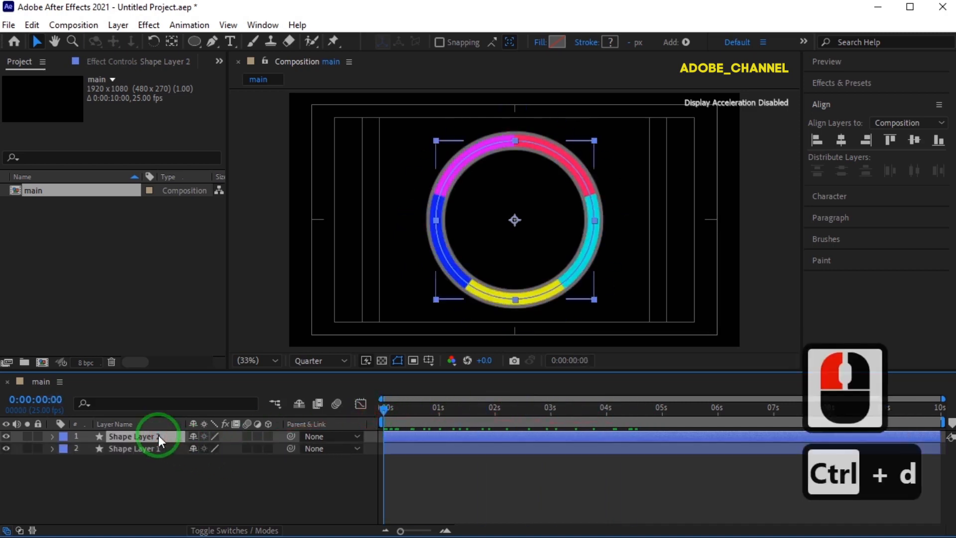
{"action": "left_click_drag", "start_coordinate": [151, 447], "coordinate": [151, 438]}
{"action": "left_click", "coordinate": [123, 438]}
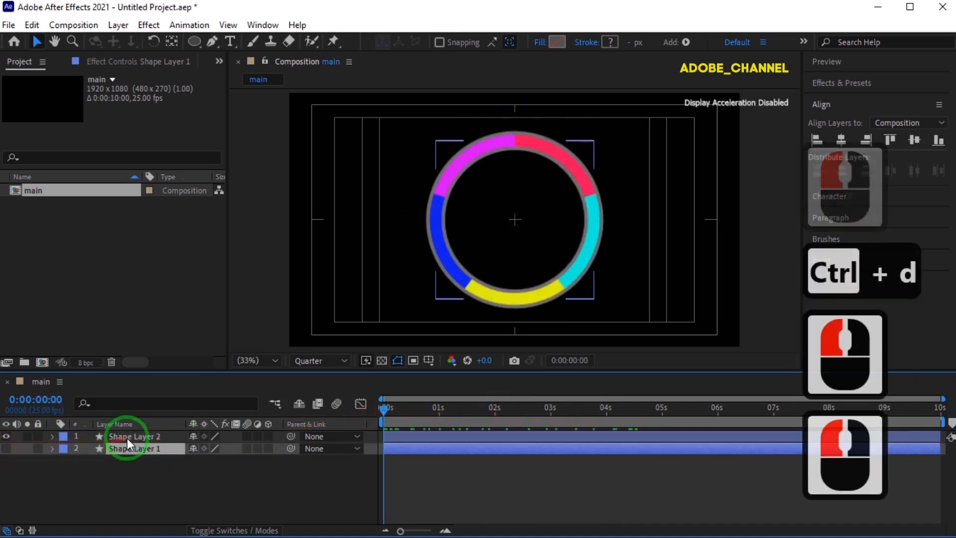
{"action": "left_click", "coordinate": [52, 436]}
{"action": "left_click", "coordinate": [64, 448]}
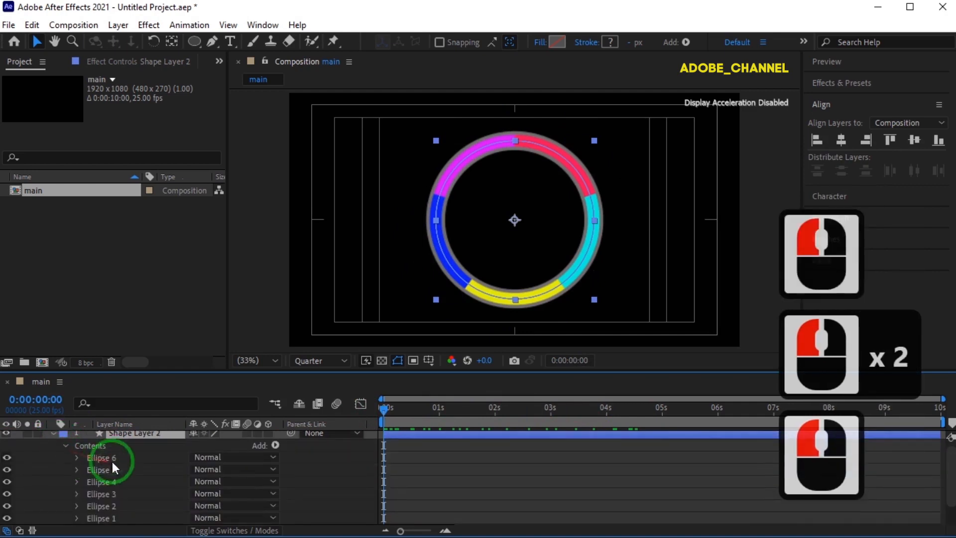
{"action": "left_click", "coordinate": [120, 457]}
{"action": "left_click", "coordinate": [121, 504], "text": "shift"}
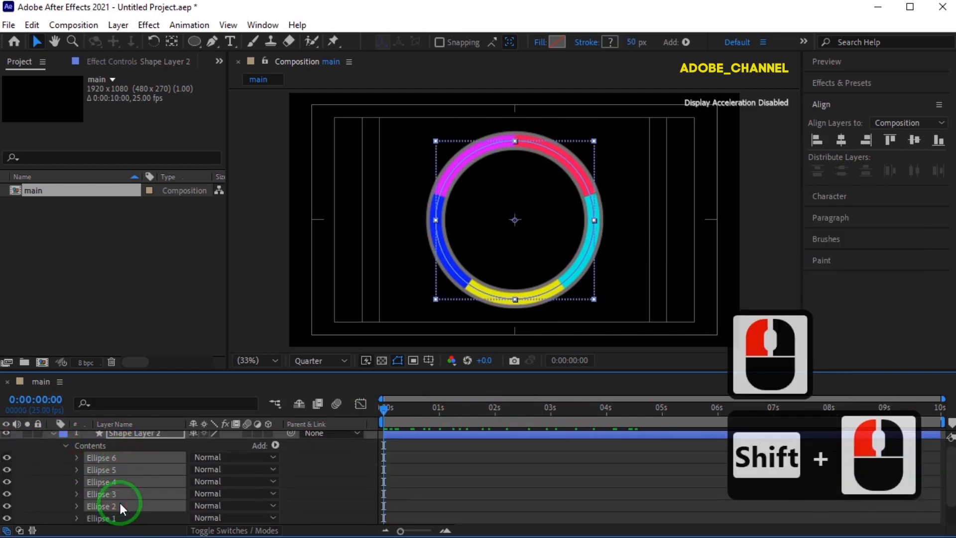
{"action": "key", "text": "Delete"}
{"action": "left_click", "coordinate": [5, 486]}
Add a Trim Paths operator to the contents of Shape Layer 2 and expand its properties.
{"action": "left_click", "coordinate": [76, 461]}
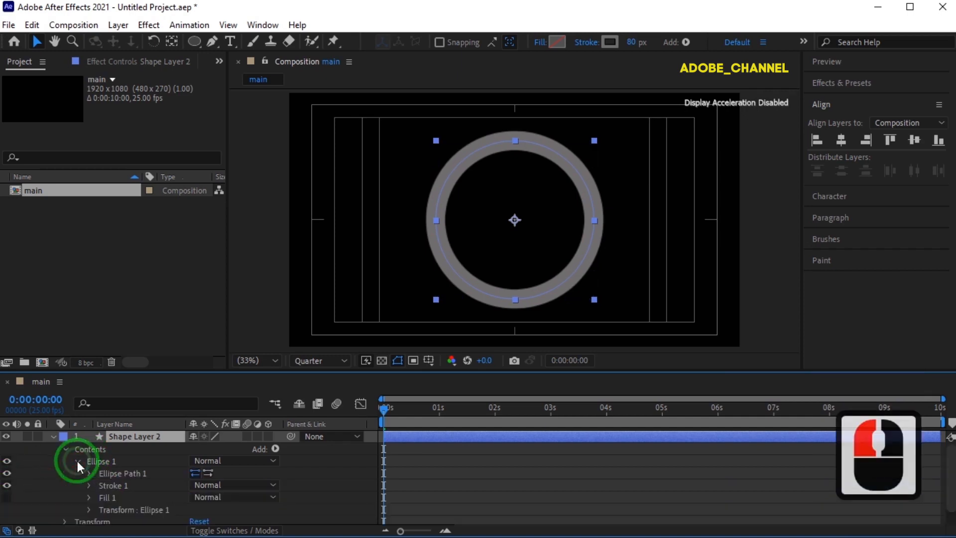
{"action": "left_click", "coordinate": [275, 448]}
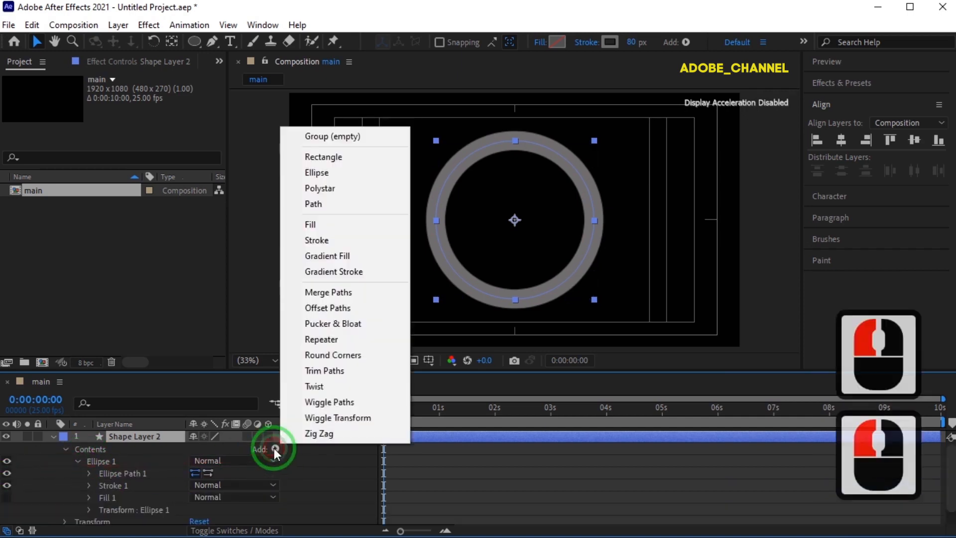
{"action": "left_click", "coordinate": [319, 371]}
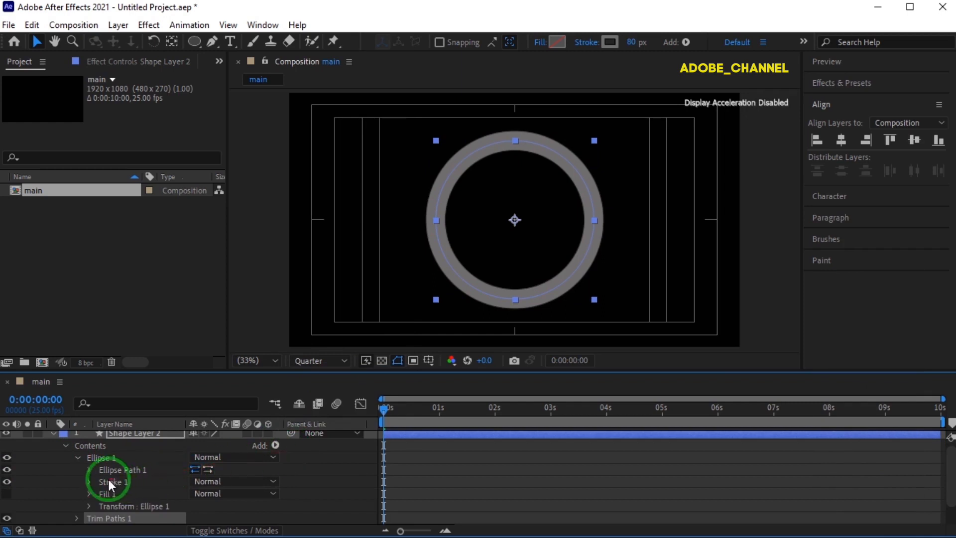
{"action": "left_click", "coordinate": [77, 518]}
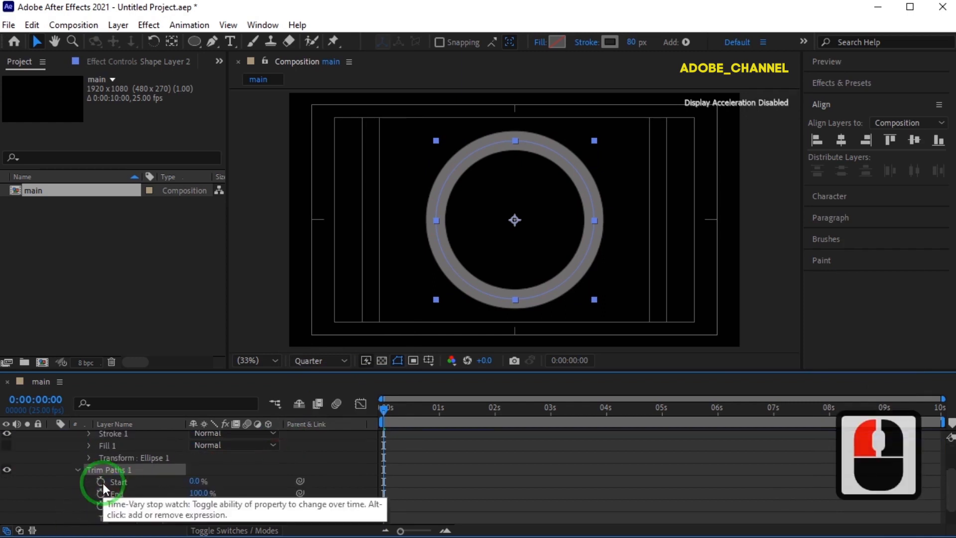
Keyframe the Trim Paths Start of Shape Layer 2 from 0% at 0 seconds to 100% at 8 seconds.
{"action": "left_click", "coordinate": [102, 482]}
{"action": "left_click", "coordinate": [51, 397]}
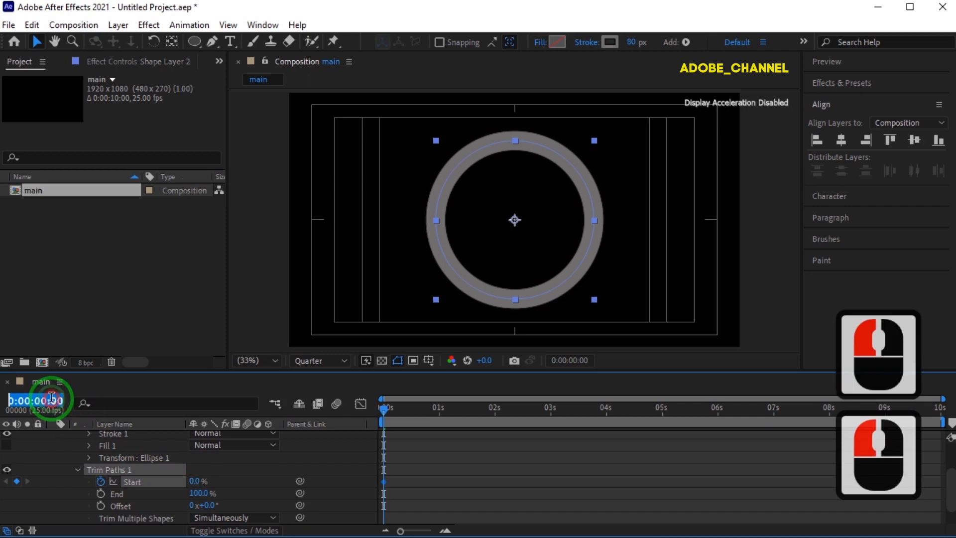
{"action": "type", "text": "800"}
{"action": "key", "text": "Return"}
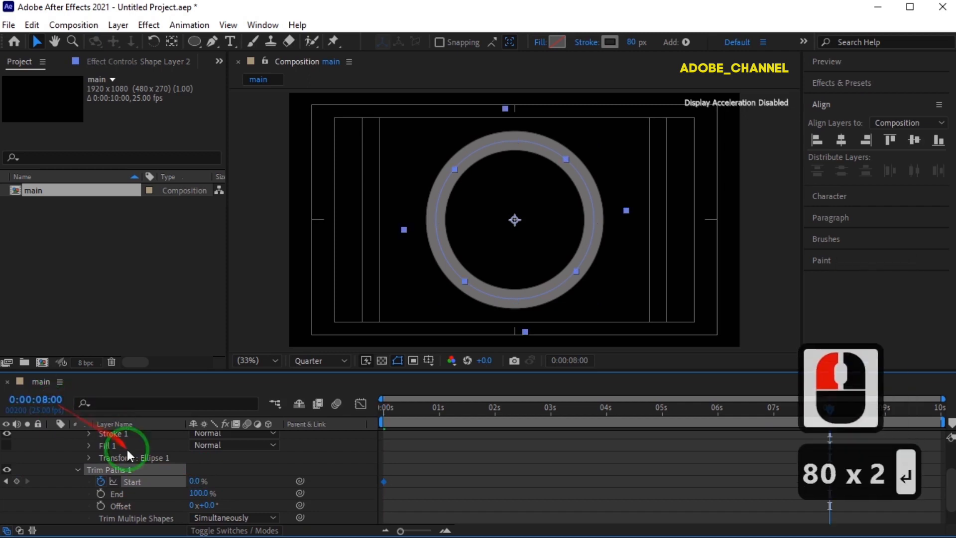
{"action": "left_click_drag", "start_coordinate": [194, 482], "coordinate": [291, 480]}
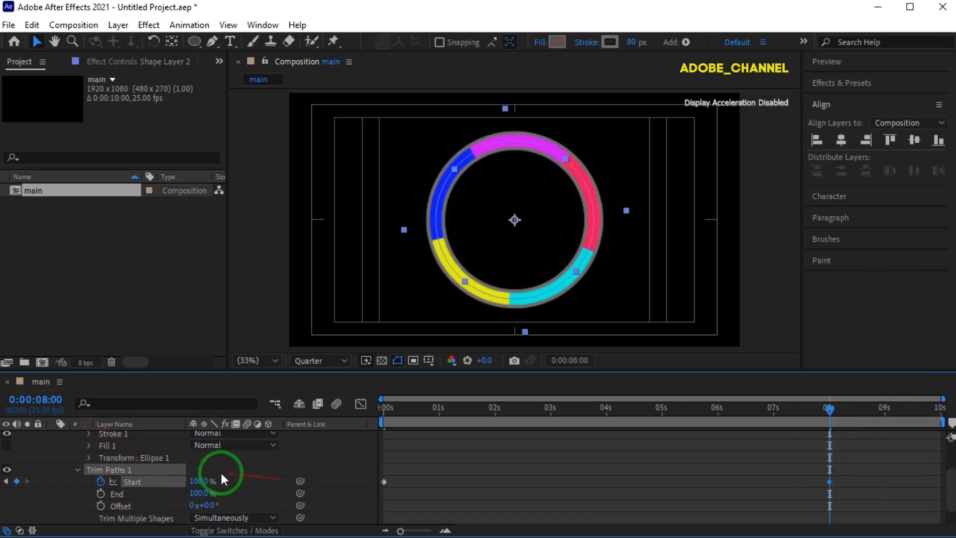
{"action": "left_click", "coordinate": [79, 469]}
{"action": "left_click", "coordinate": [79, 435]}
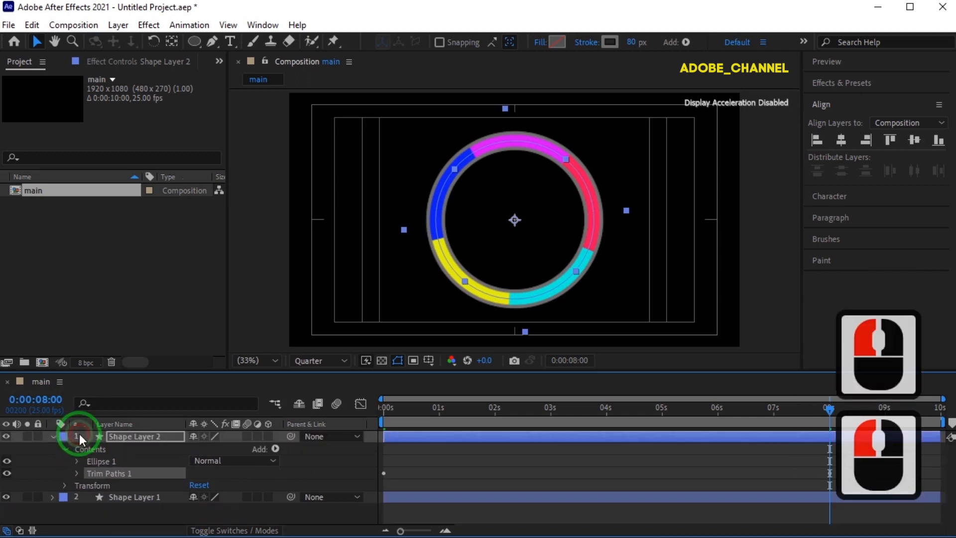
{"action": "left_click", "coordinate": [52, 437]}
Remove the Rotation expression from Shape Layer 2 and scrub the animation back to the first frame.
{"action": "double_click", "coordinate": [127, 435]}
{"action": "key", "text": "r"}
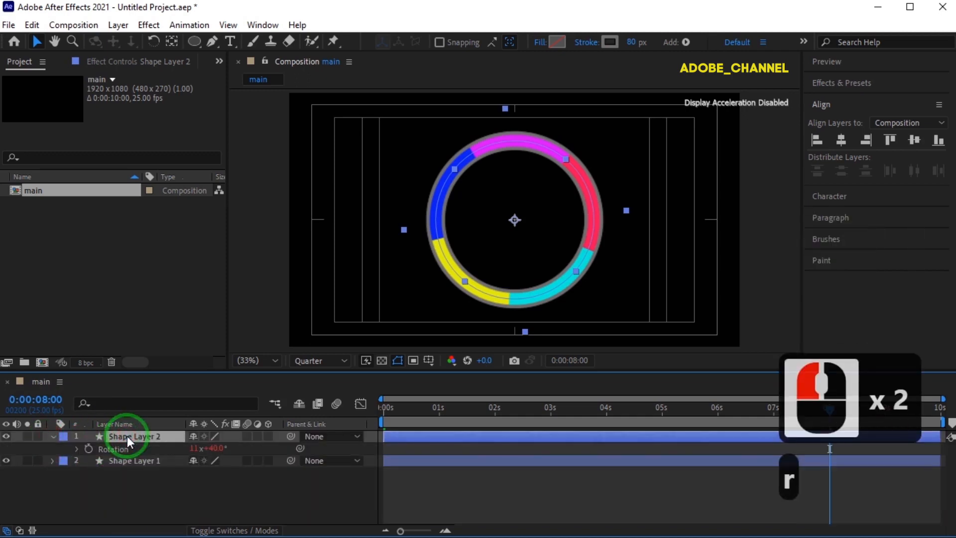
{"action": "left_click", "coordinate": [88, 447], "text": "alt"}
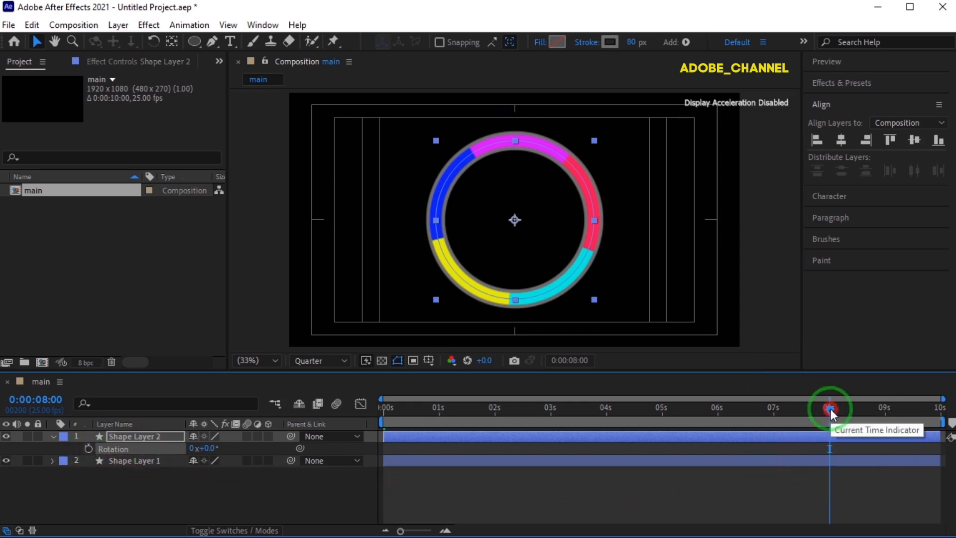
{"action": "left_click_drag", "start_coordinate": [830, 410], "coordinate": [381, 429]}
{"action": "left_click_drag", "start_coordinate": [511, 445], "coordinate": [366, 447]}
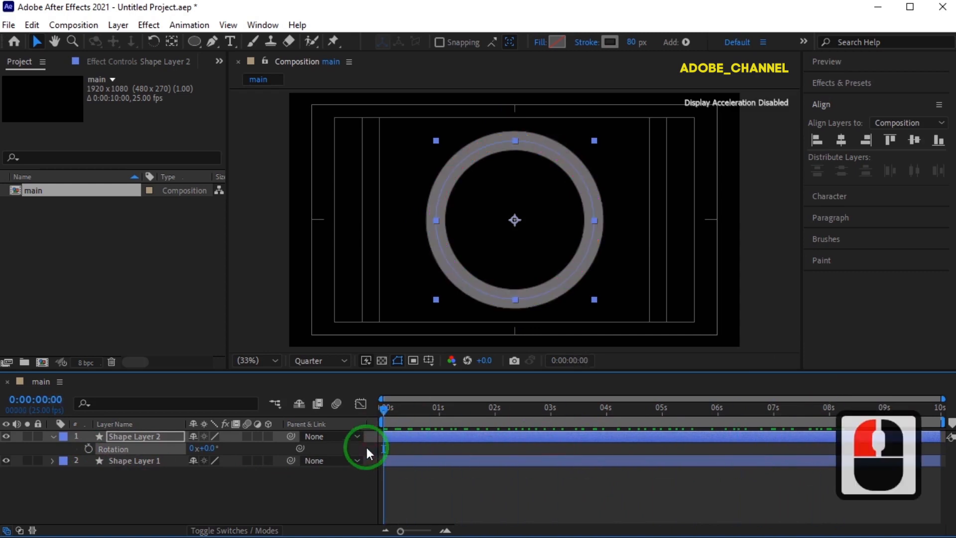
{"action": "left_click", "coordinate": [53, 436]}
Create a new adjustment layer above the two shape layers.
{"action": "right_click", "coordinate": [147, 489]}
{"action": "mouse_move", "coordinate": [224, 319]}
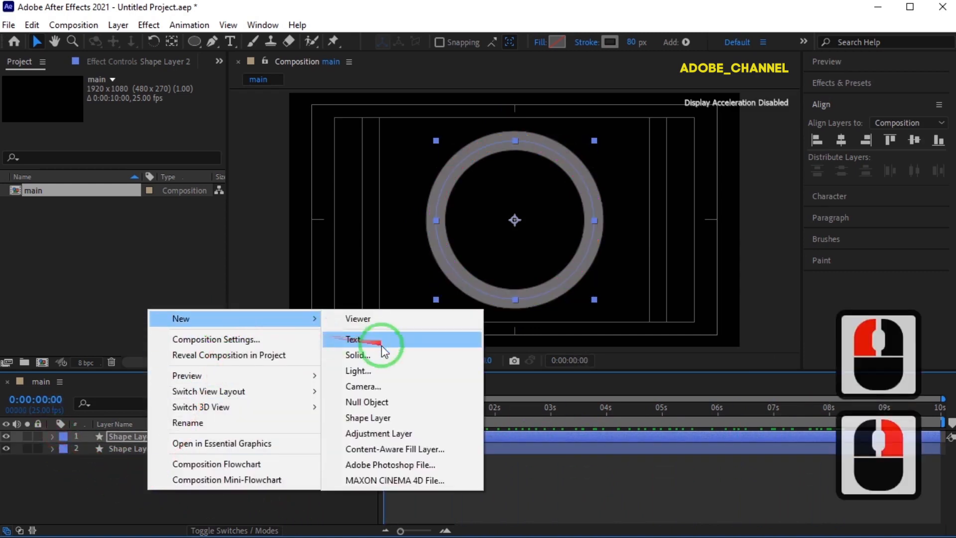
{"action": "left_click", "coordinate": [377, 433]}
Apply the Stylize Glow effect to the adjustment layer and set its Glow Radius to 55.
{"action": "left_click", "coordinate": [889, 83]}
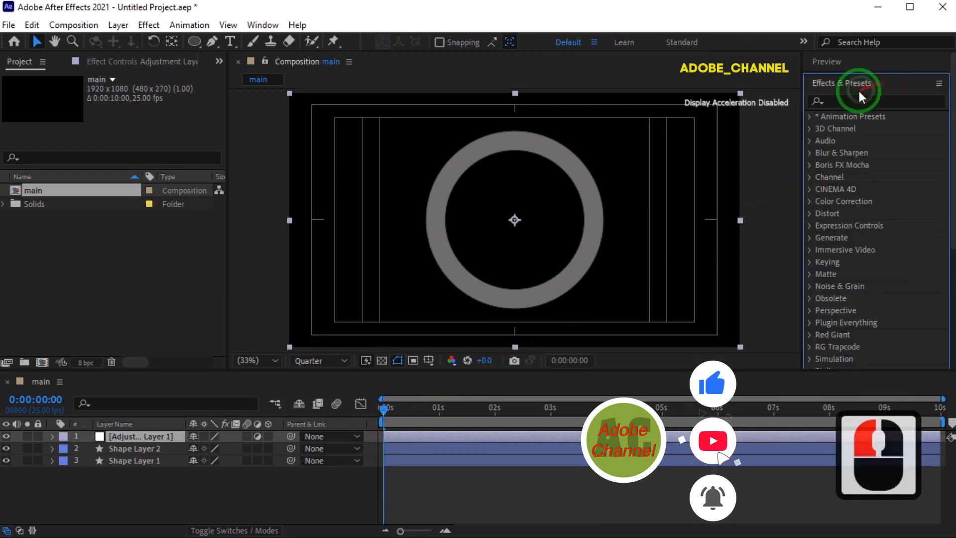
{"action": "left_click", "coordinate": [853, 99]}
{"action": "type", "text": "glow"}
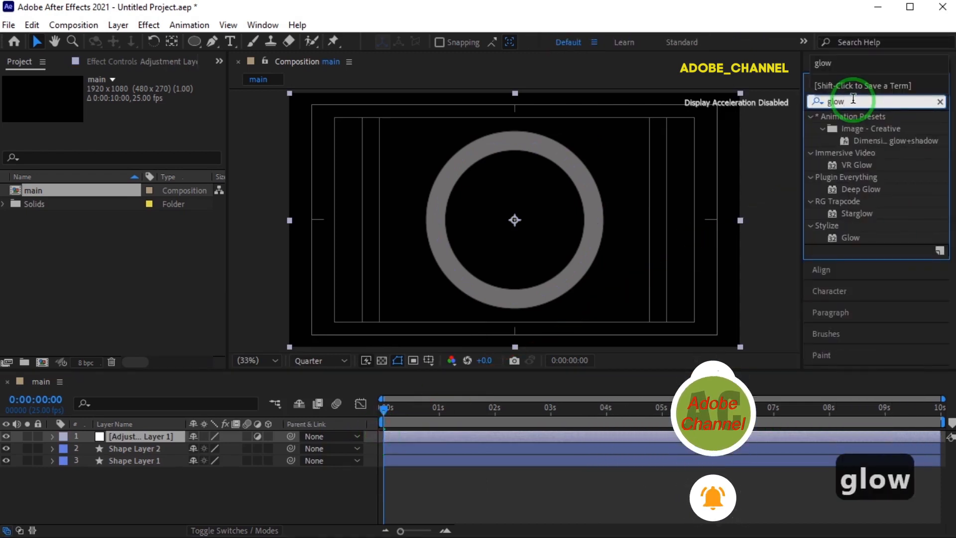
{"action": "double_click", "coordinate": [848, 234]}
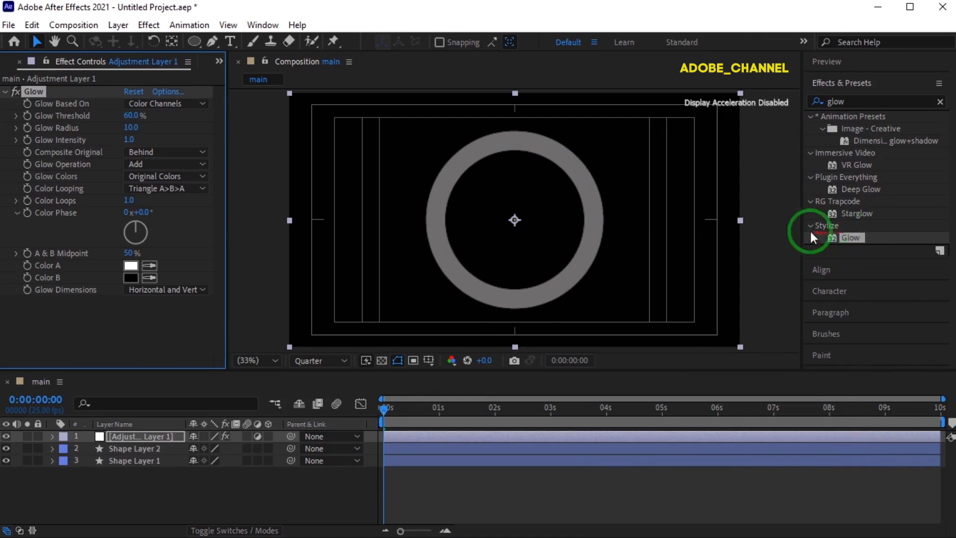
{"action": "type", "text": "55"}
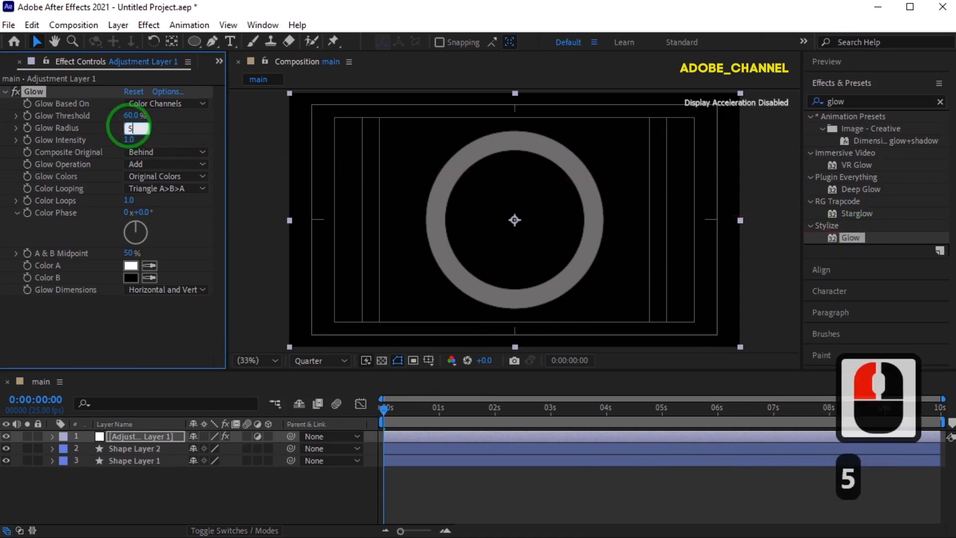
{"action": "key", "text": "Return"}
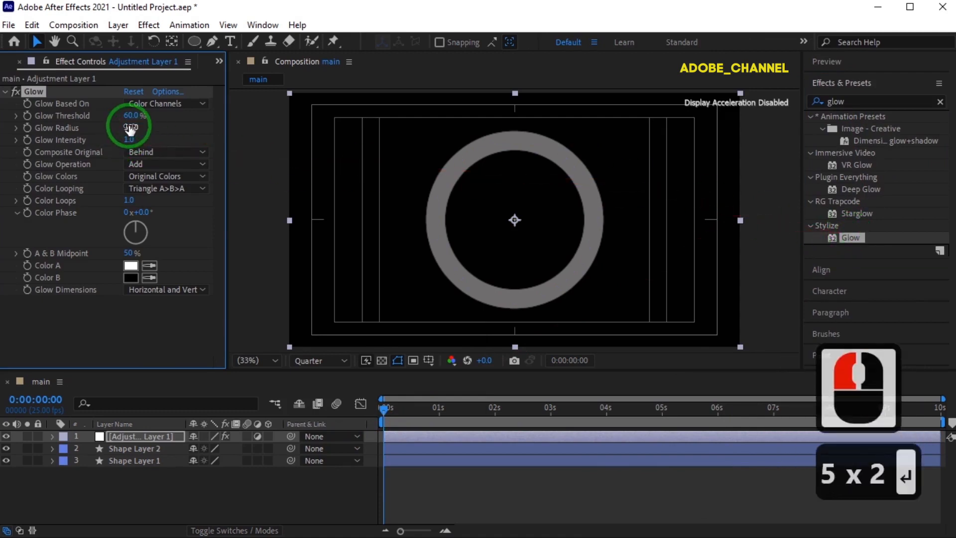
Create a new 1920 x 1080 solid layer named bg.
{"action": "right_click", "coordinate": [202, 485]}
{"action": "mouse_move", "coordinate": [256, 312]}
{"action": "left_click", "coordinate": [419, 348]}
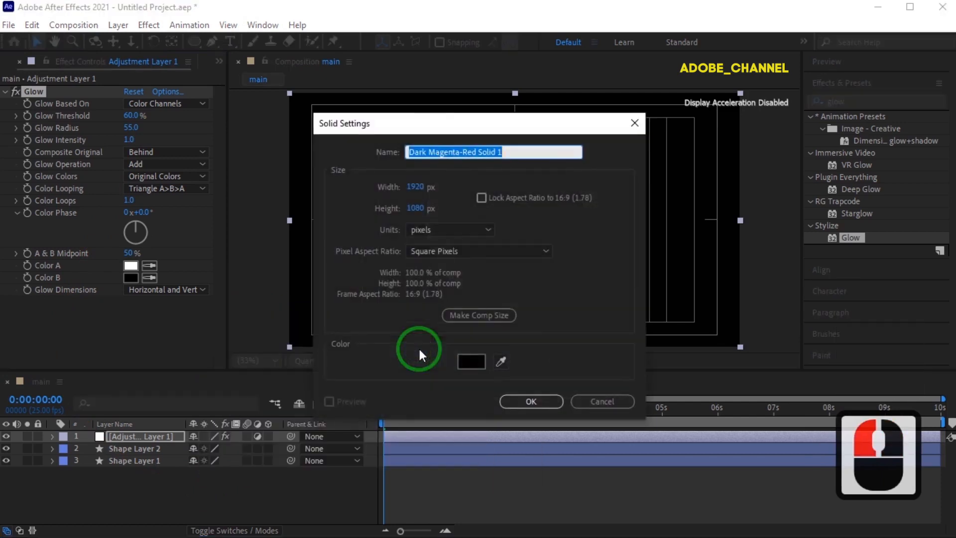
{"action": "type", "text": "bg"}
{"action": "key", "text": "Return"}
Apply the Gradient Ramp effect to the bg layer and turn off the title/action safe guides.
{"action": "left_click", "coordinate": [821, 106]}
{"action": "type", "text": "ramp"}
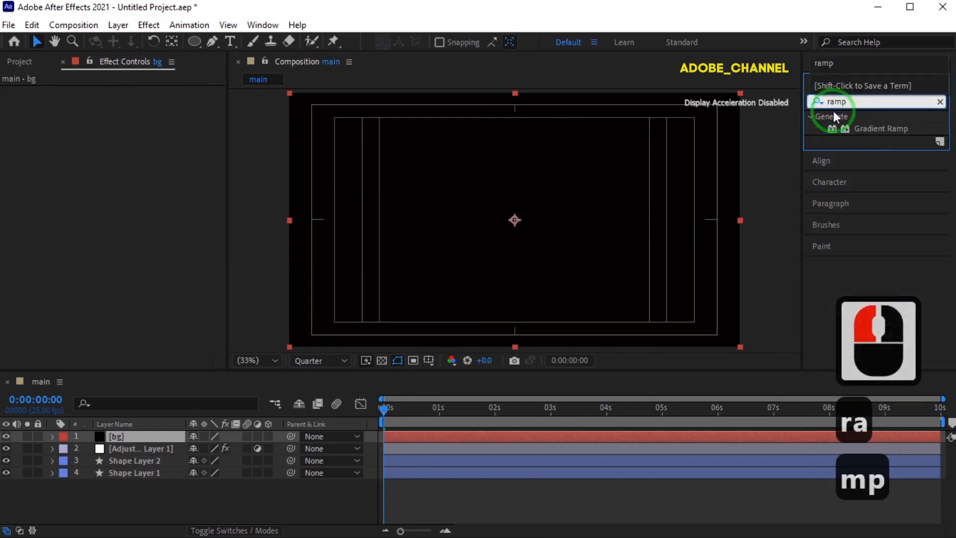
{"action": "double_click", "coordinate": [874, 129]}
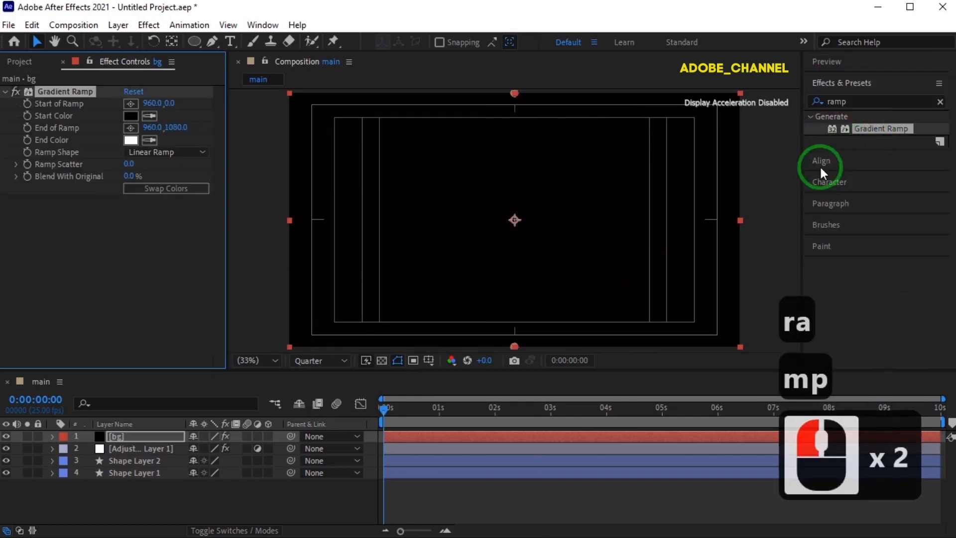
{"action": "left_click", "coordinate": [430, 360]}
{"action": "left_click", "coordinate": [434, 361]}
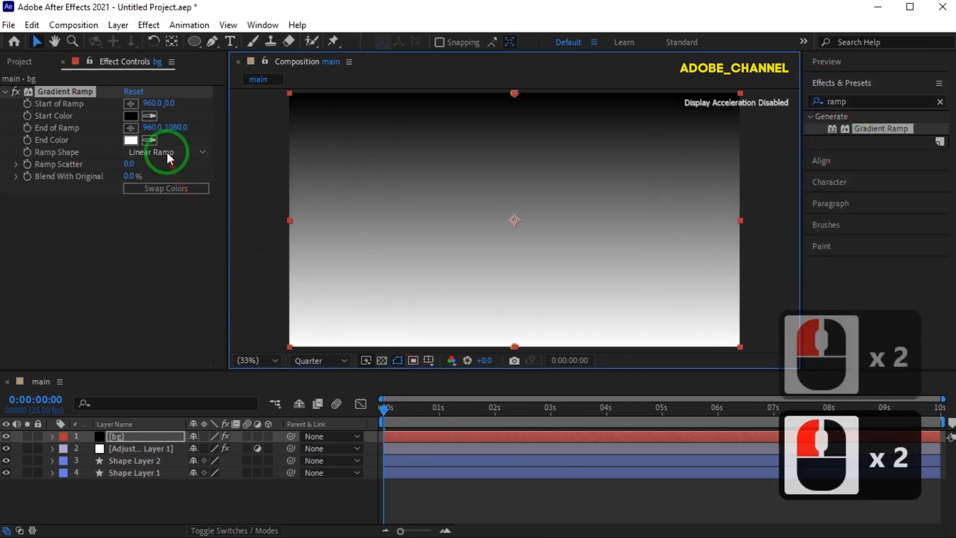
Set the gradient's Start of Ramp to 960, 540 and its Start Color to a dark navy blue.
{"action": "double_click", "coordinate": [171, 103]}
{"action": "type", "text": "540"}
{"action": "key", "text": "Return"}
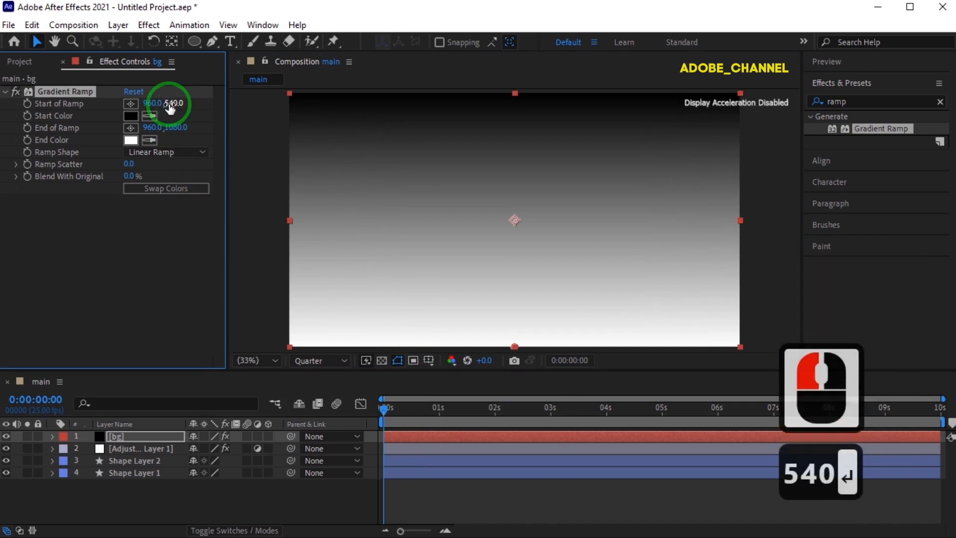
{"action": "left_click", "coordinate": [134, 116]}
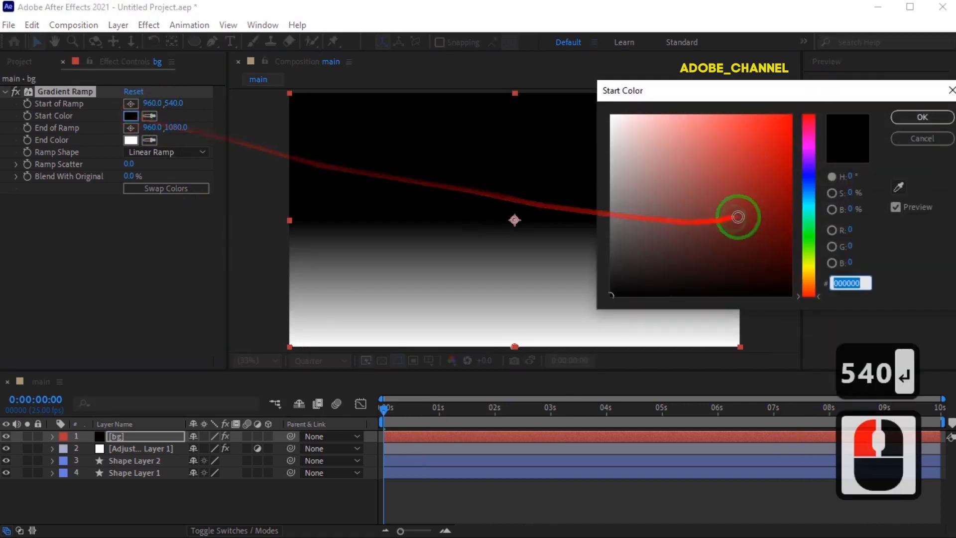
{"action": "left_click", "coordinate": [810, 177]}
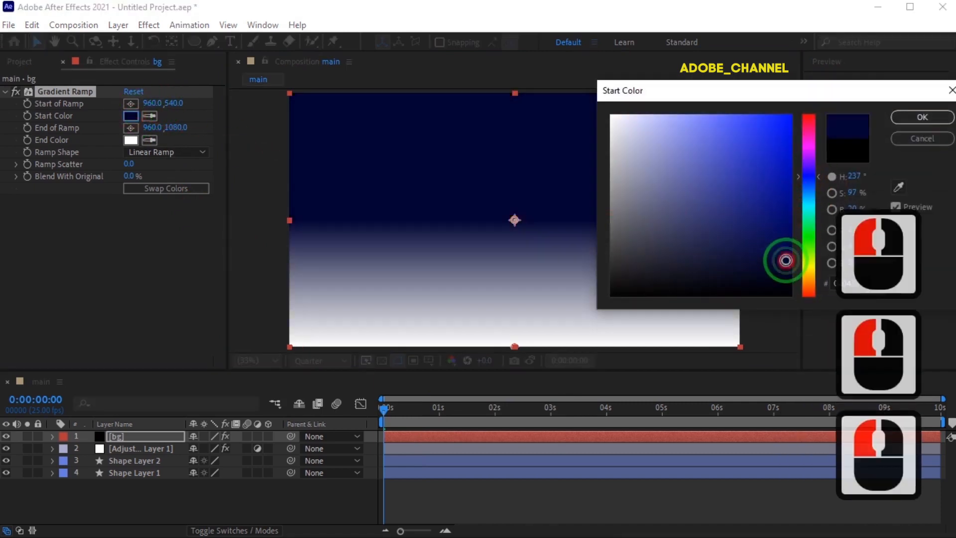
{"action": "left_click", "coordinate": [923, 118]}
Make the gradient a Radial Ramp ending at 960, 3393 and move the bg layer to the bottom of the layer stack.
{"action": "left_click", "coordinate": [197, 152]}
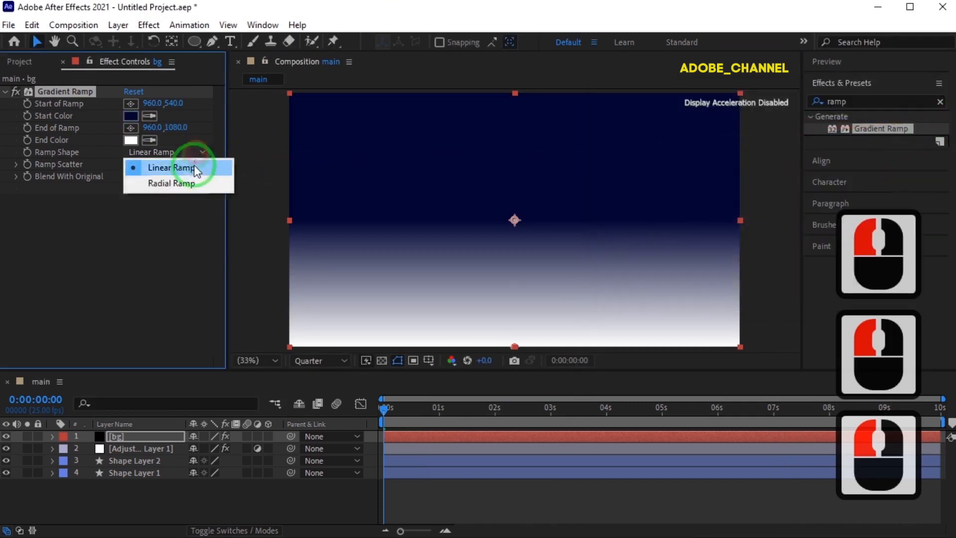
{"action": "left_click", "coordinate": [189, 182]}
{"action": "mouse_move", "coordinate": [172, 127]}
{"action": "left_mouse_down"}
{"action": "mouse_move", "coordinate": [498, 143]}
{"action": "mouse_move", "coordinate": [240, 143]}
{"action": "mouse_move", "coordinate": [173, 127]}
{"action": "left_mouse_up"}
{"action": "left_click_drag", "start_coordinate": [176, 127], "coordinate": [187, 133]}
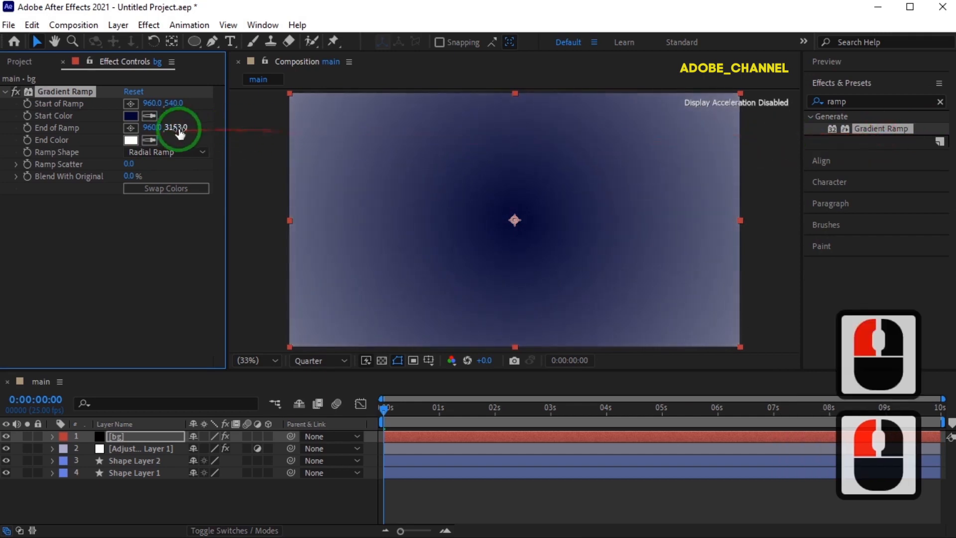
{"action": "left_click_drag", "start_coordinate": [337, 132], "coordinate": [139, 269]}
{"action": "left_click_drag", "start_coordinate": [140, 435], "coordinate": [149, 487]}
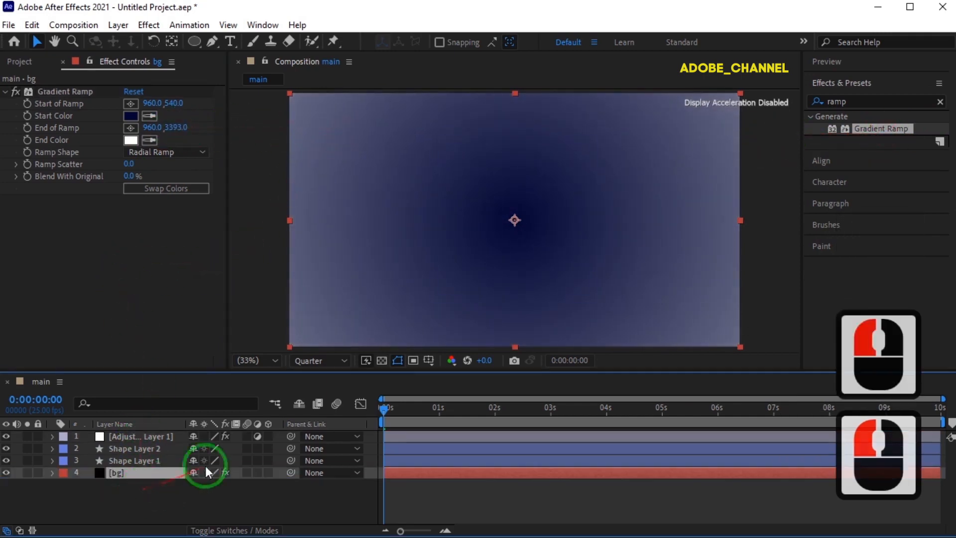
Add a text layer inside the ring reading "loading" with a red fill.
{"action": "left_click", "coordinate": [231, 45]}
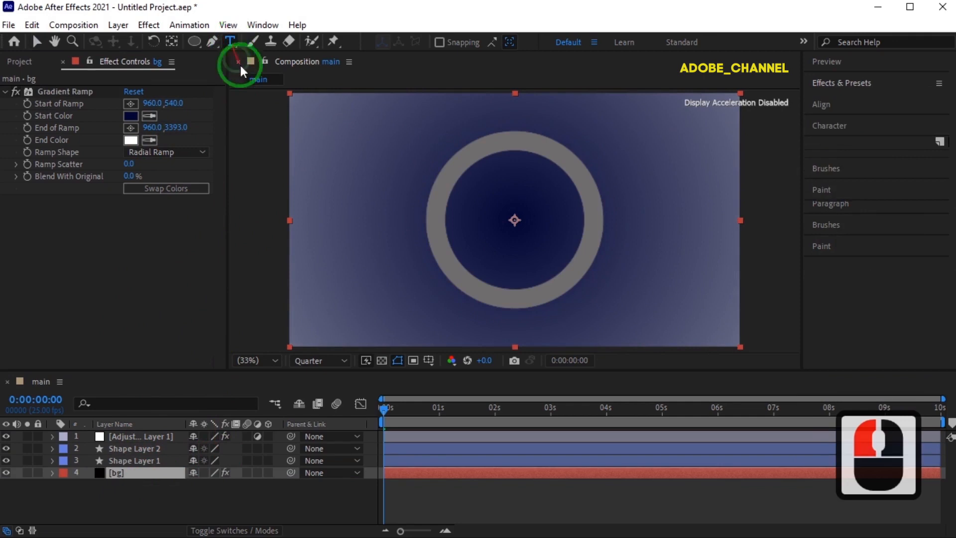
{"action": "left_click", "coordinate": [482, 256]}
{"action": "left_click", "coordinate": [941, 142]}
{"action": "left_click", "coordinate": [811, 120]}
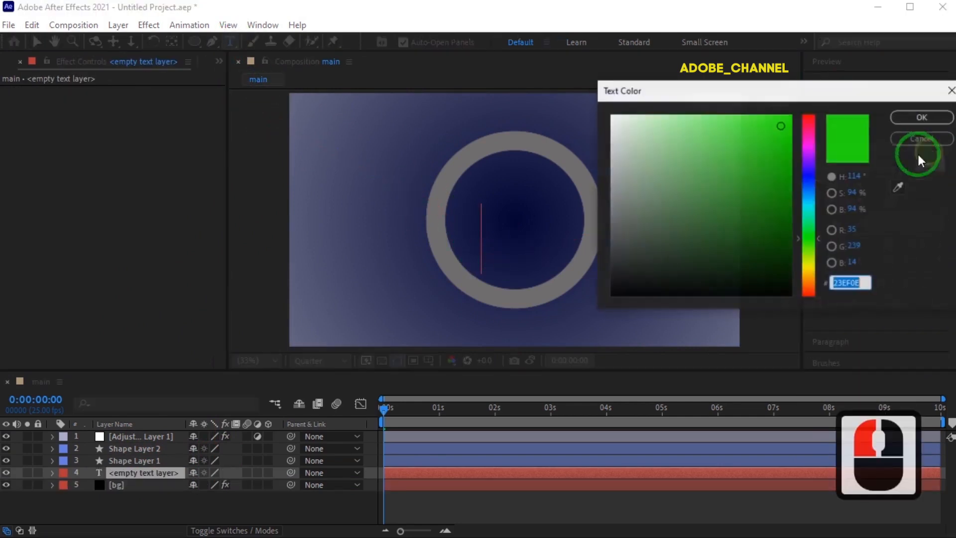
{"action": "left_click", "coordinate": [914, 122]}
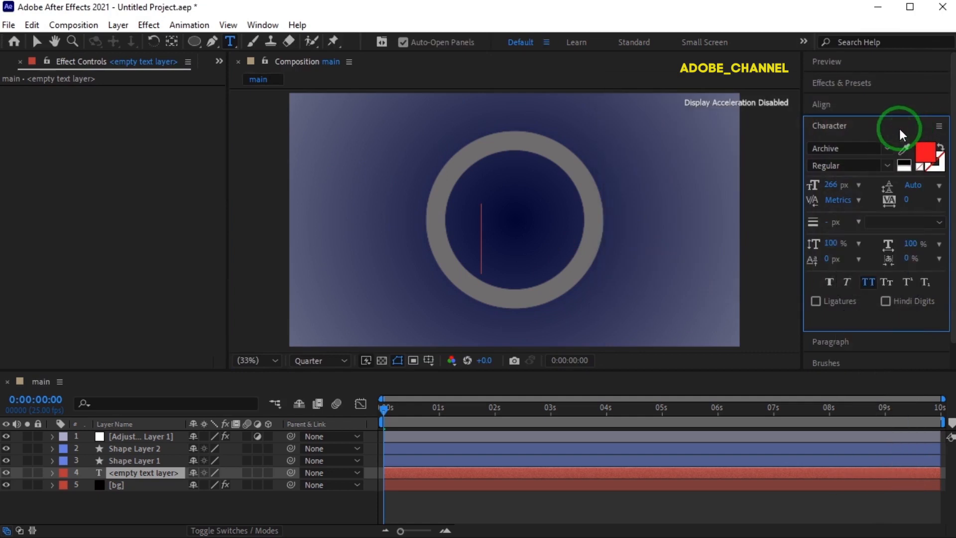
{"action": "type", "text": "l"}
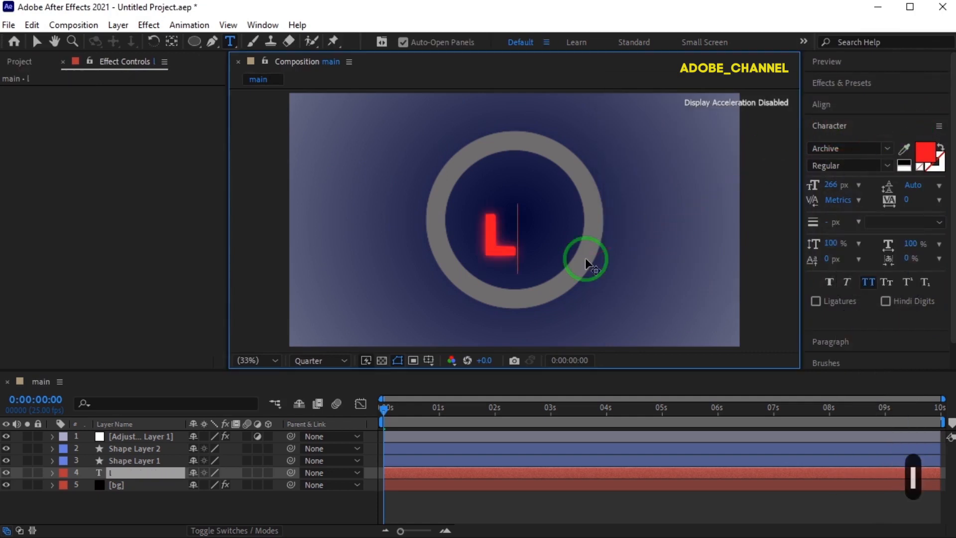
{"action": "type", "text": "oadin"}
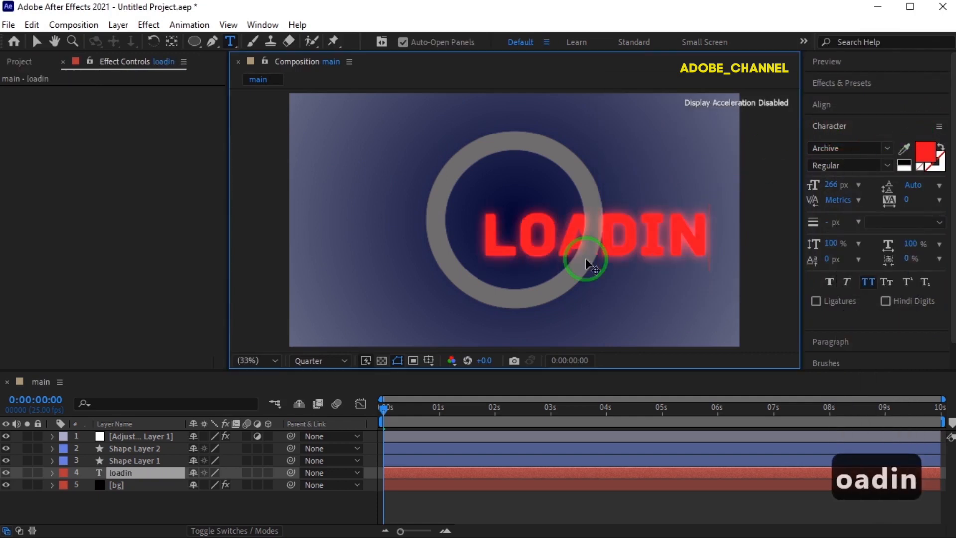
{"action": "type", "text": "g"}
Reduce the loading text to 68 px and position it in the lower part of the ring's interior.
{"action": "left_click", "coordinate": [494, 233]}
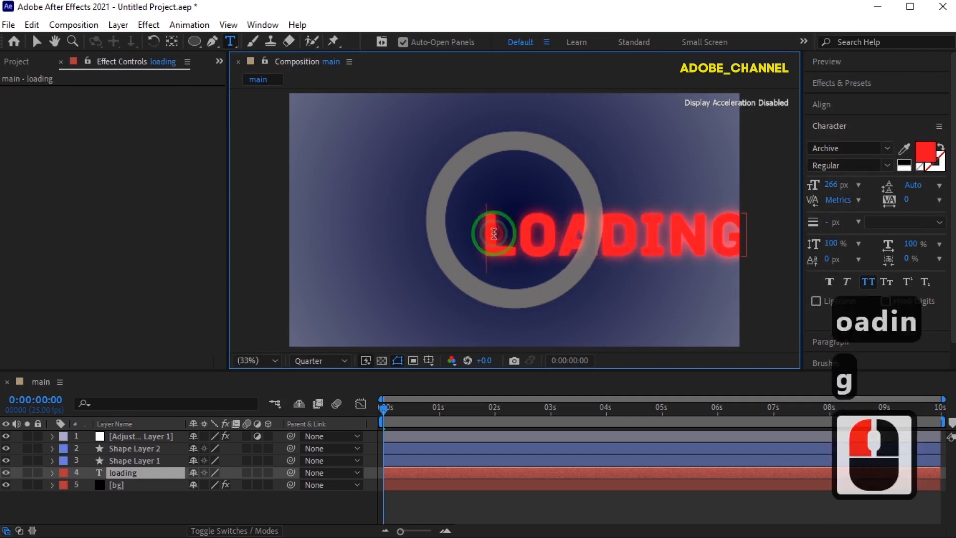
{"action": "triple_click", "coordinate": [494, 233]}
{"action": "left_click_drag", "start_coordinate": [835, 190], "coordinate": [700, 196]}
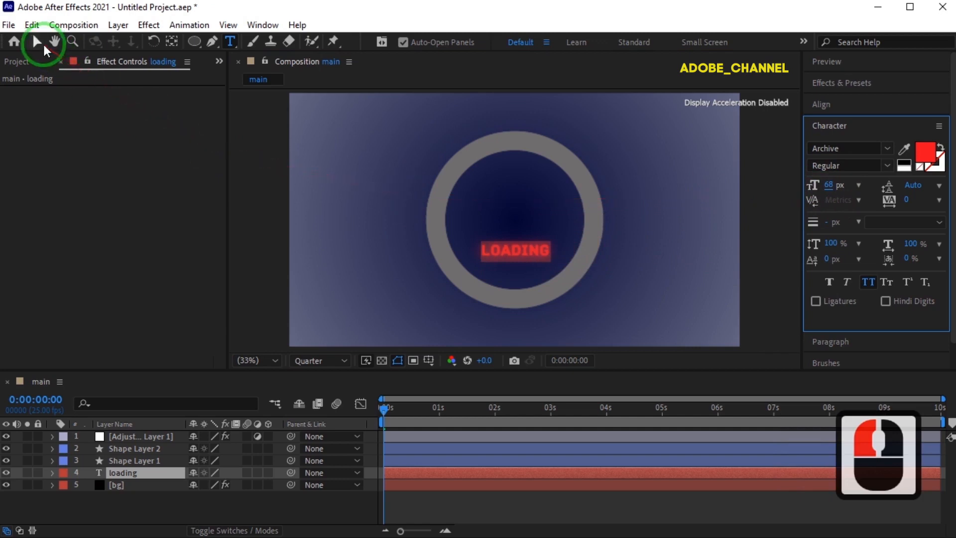
{"action": "left_click", "coordinate": [40, 43]}
{"action": "left_click", "coordinate": [515, 271]}
Create a null object and rename it Counter.
{"action": "left_click", "coordinate": [216, 504]}
{"action": "right_click", "coordinate": [214, 503]}
{"action": "mouse_move", "coordinate": [365, 334]}
{"action": "left_click", "coordinate": [437, 415]}
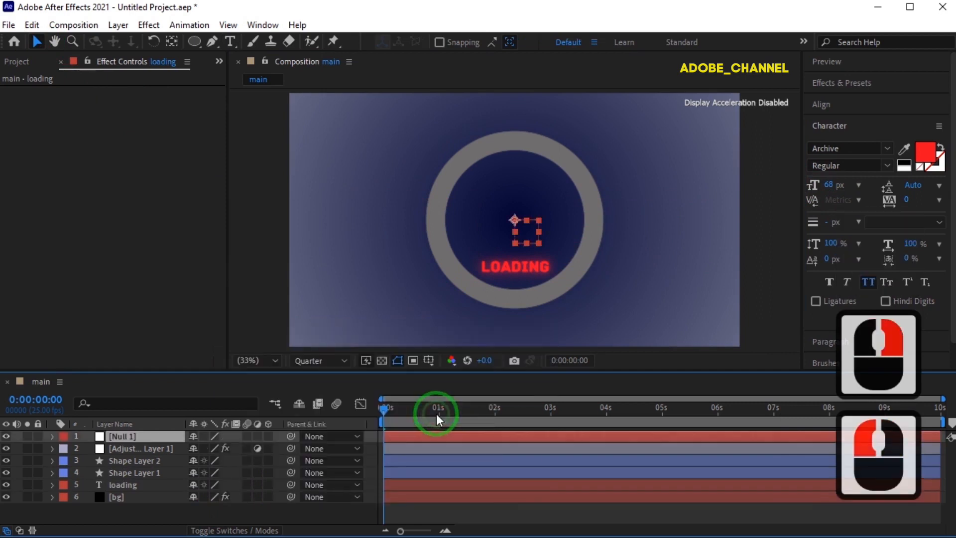
{"action": "right_click", "coordinate": [147, 435]}
{"action": "left_click", "coordinate": [187, 411]}
{"action": "type", "text": "Counter"}
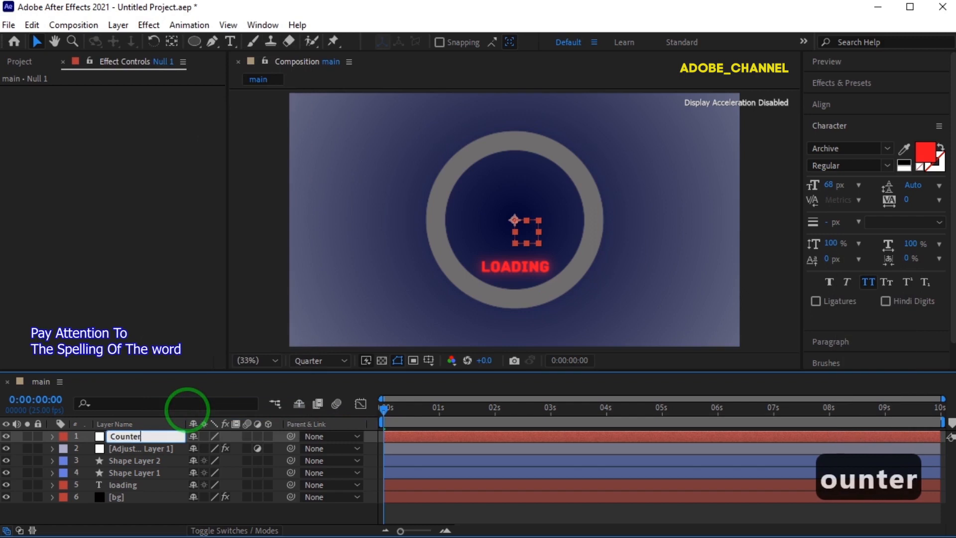
{"action": "key", "text": "Return"}
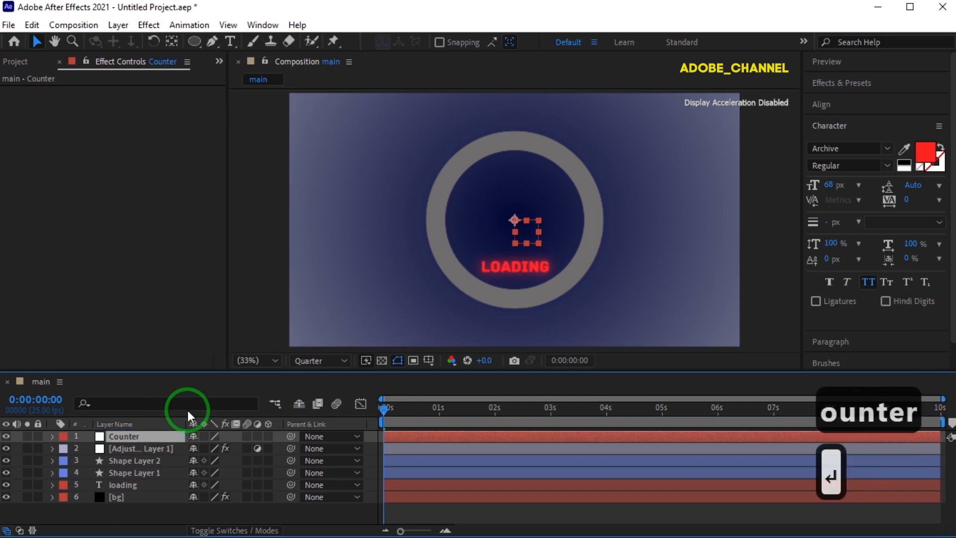
Apply the Slider Control expression effect to the Counter null.
{"action": "left_click", "coordinate": [884, 86]}
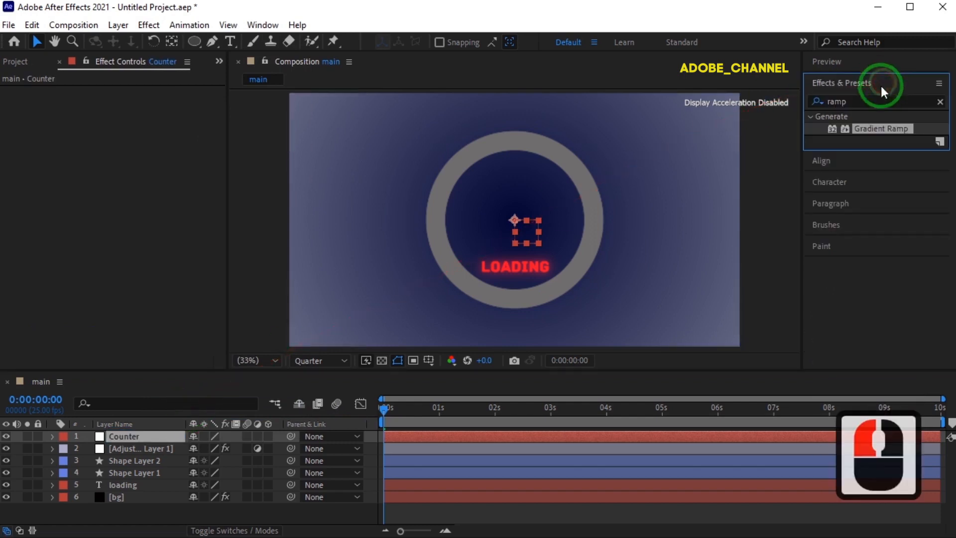
{"action": "double_click", "coordinate": [868, 102]}
{"action": "type", "text": "sli"}
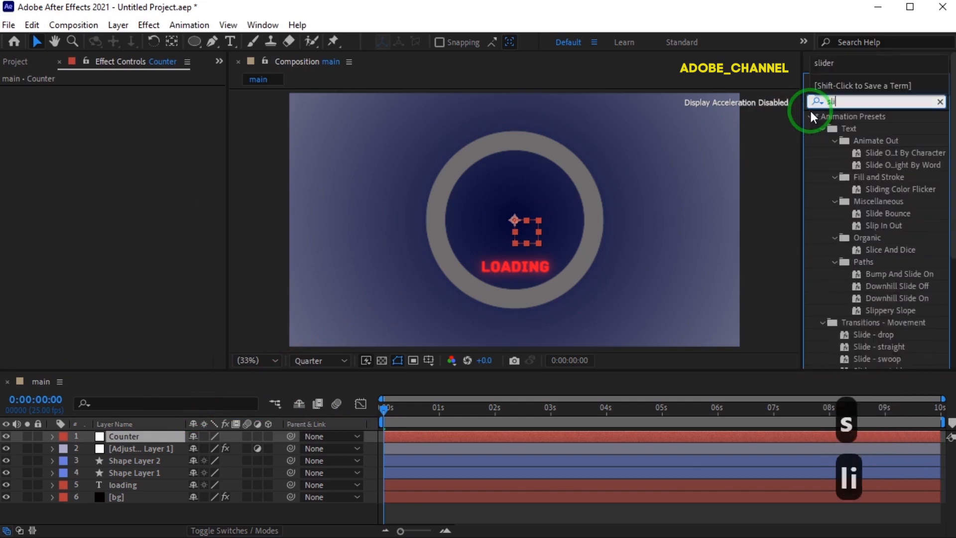
{"action": "type", "text": "der"}
{"action": "double_click", "coordinate": [866, 129]}
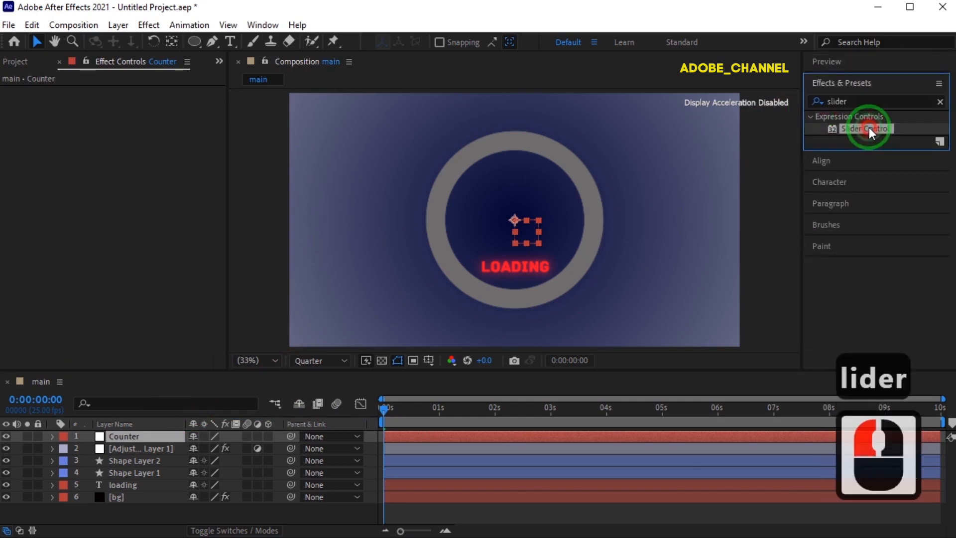
Start a new empty text layer near the top of the ring's interior with a green fill.
{"action": "left_click", "coordinate": [231, 42]}
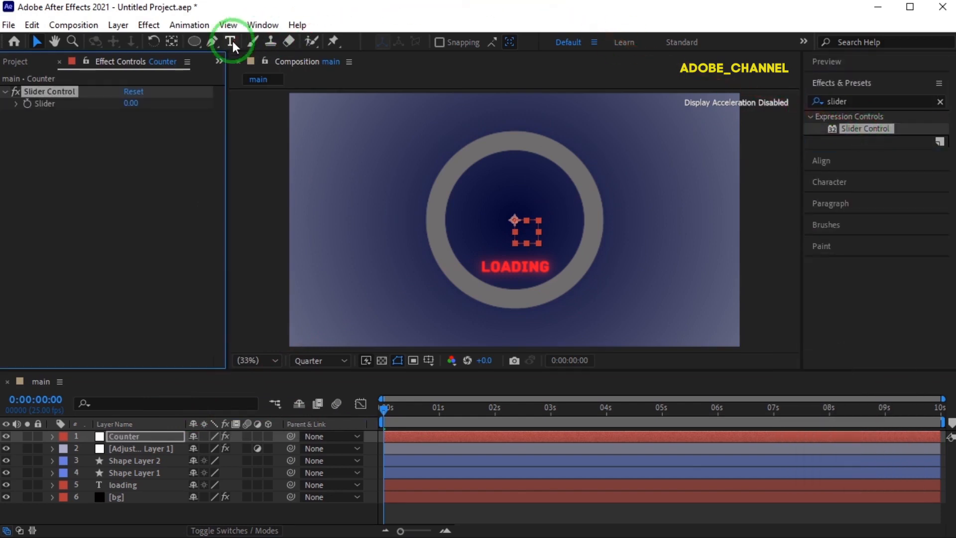
{"action": "left_click", "coordinate": [505, 185]}
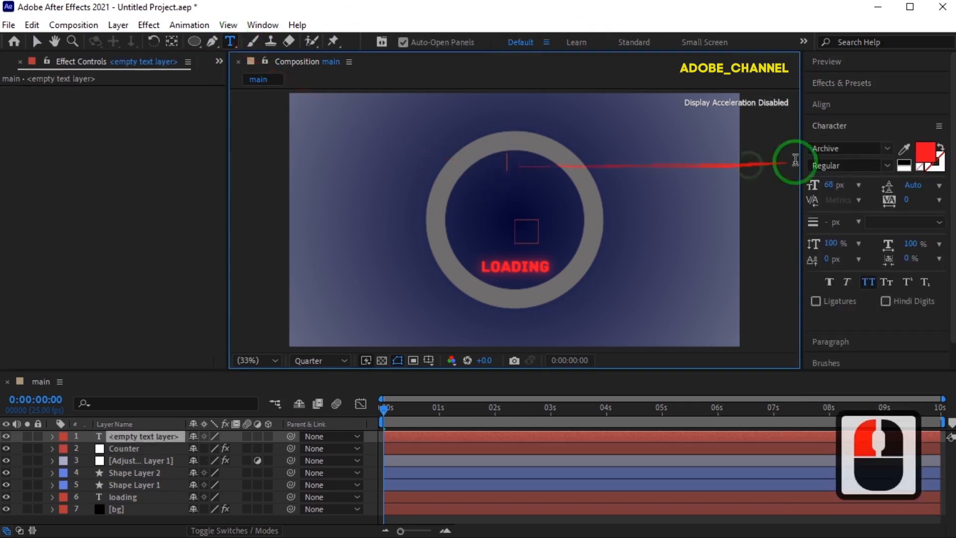
{"action": "left_click", "coordinate": [926, 153]}
{"action": "left_click", "coordinate": [811, 246]}
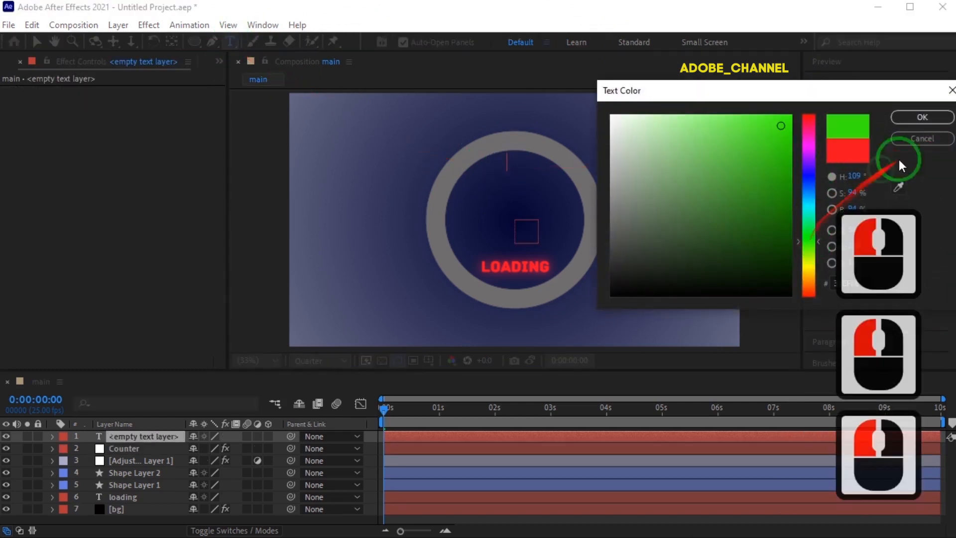
{"action": "left_click", "coordinate": [922, 117]}
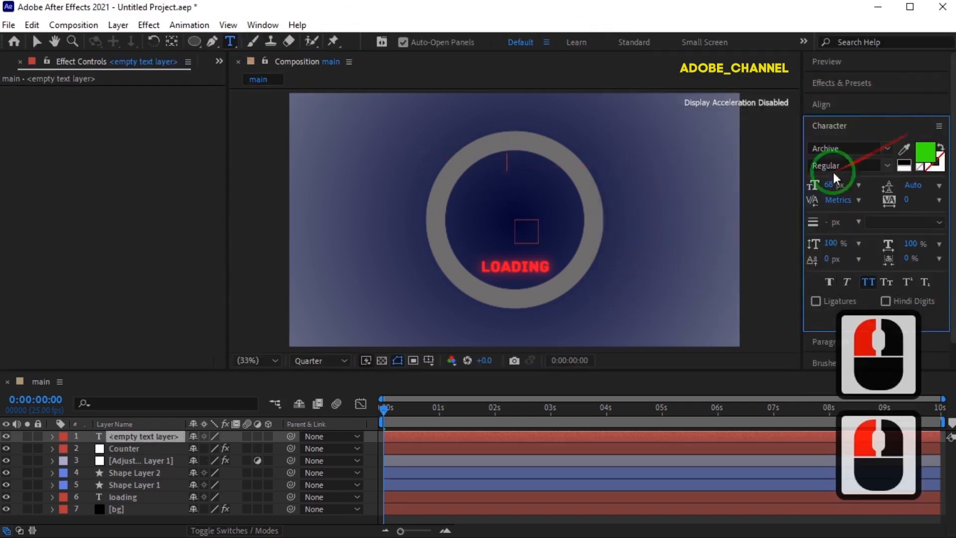
Paste the counting expression onto the empty text layer's Source Text, reading the Counter layer's Slider and ending with "%".
{"action": "left_click", "coordinate": [53, 437]}
{"action": "left_click", "coordinate": [65, 450]}
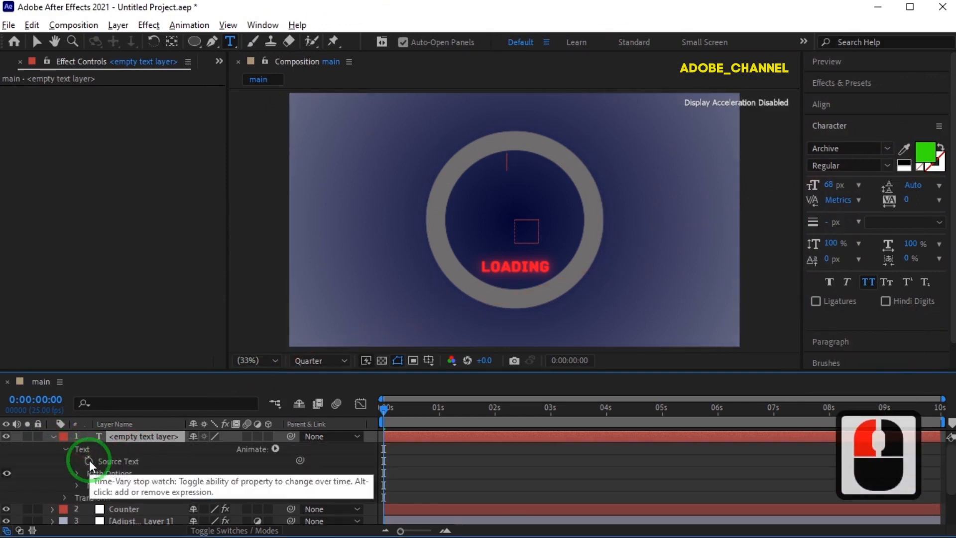
{"action": "left_click", "coordinate": [89, 460], "text": "alt"}
{"action": "right_click", "coordinate": [443, 471]}
{"action": "left_click", "coordinate": [477, 425]}
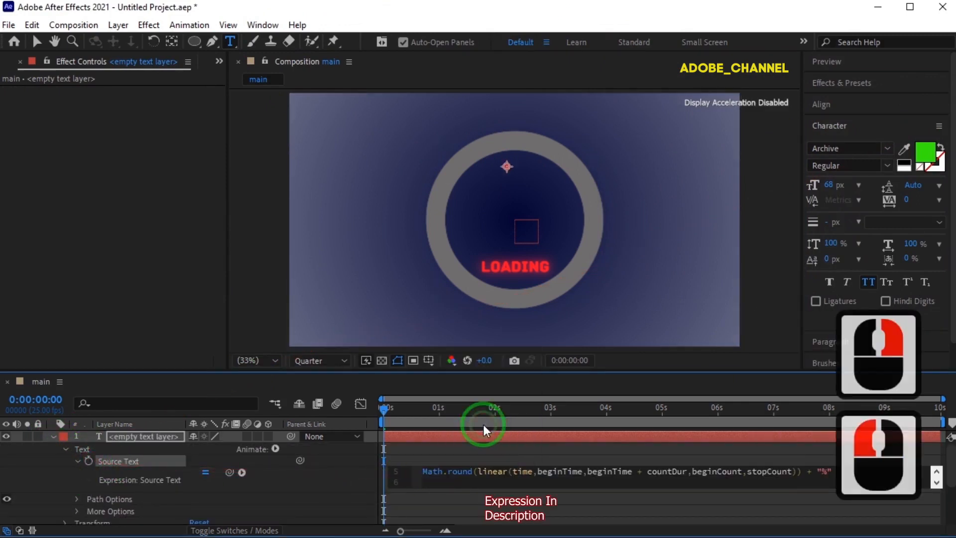
{"action": "left_click", "coordinate": [371, 480]}
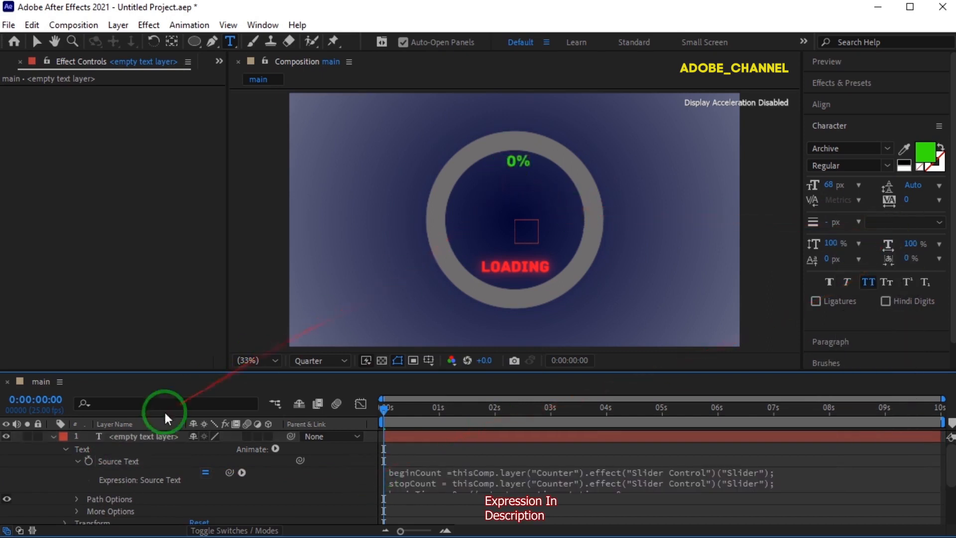
Enlarge the green percentage text and move it to the middle of the ring above the loading text.
{"action": "left_click", "coordinate": [144, 436]}
{"action": "left_click", "coordinate": [852, 187]}
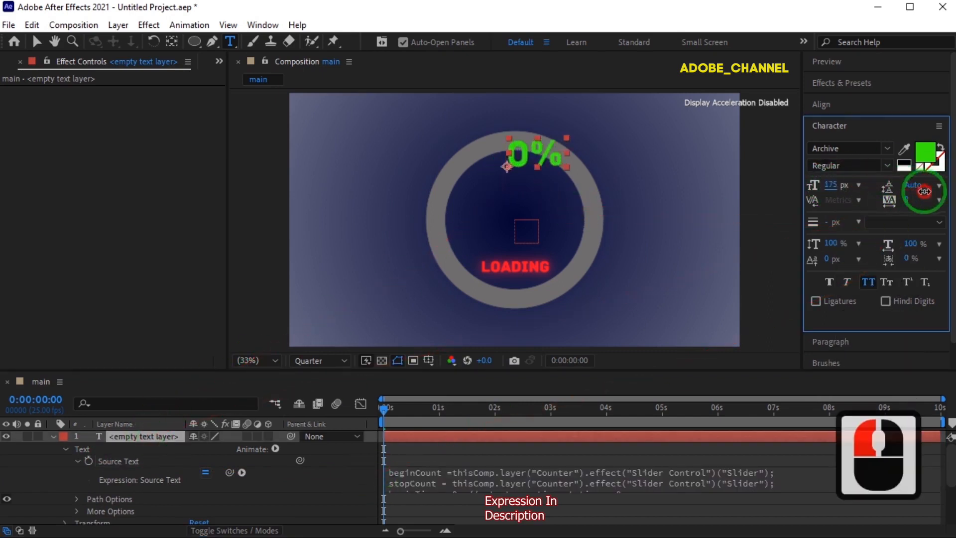
{"action": "left_click_drag", "start_coordinate": [925, 192], "coordinate": [941, 192]}
{"action": "left_click", "coordinate": [36, 41]}
{"action": "left_click", "coordinate": [542, 152]}
{"action": "left_click_drag", "start_coordinate": [541, 152], "coordinate": [513, 210]}
Center the percentage text horizontally and vertically in the composition.
{"action": "double_click", "coordinate": [842, 103]}
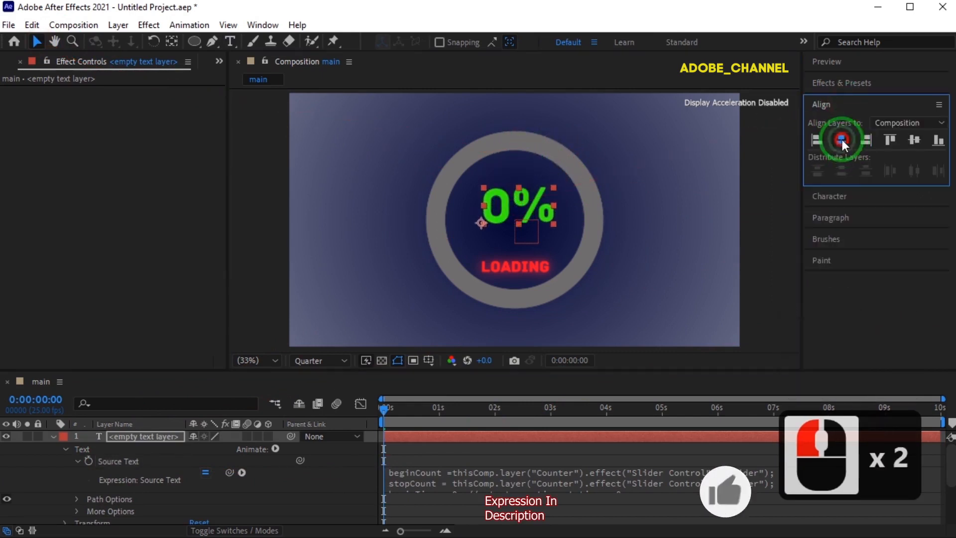
{"action": "left_click", "coordinate": [842, 140]}
{"action": "left_click", "coordinate": [915, 140]}
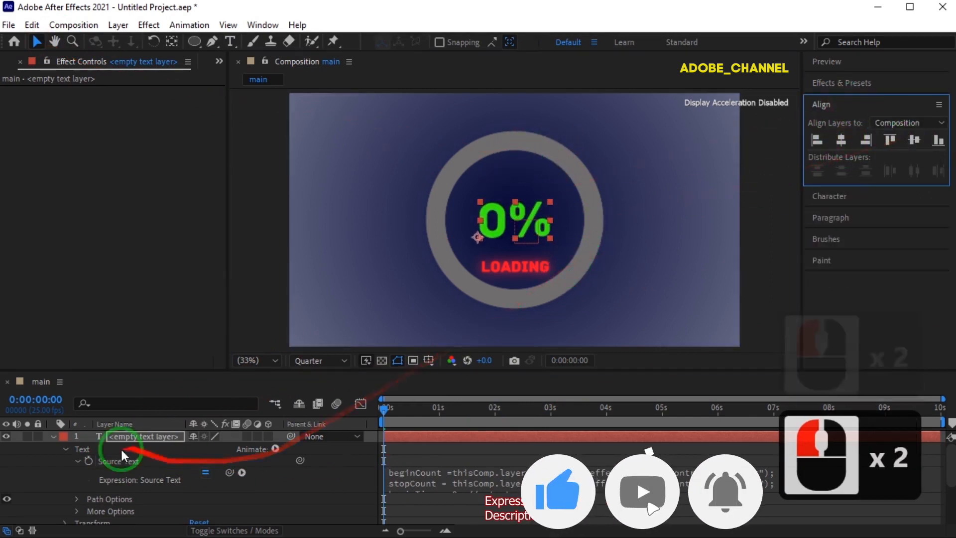
Animate the Counter layer's Slider with keyframes from 0 at the start to 100 at 0:00:08:00.
{"action": "left_click", "coordinate": [52, 437]}
{"action": "left_click", "coordinate": [136, 448]}
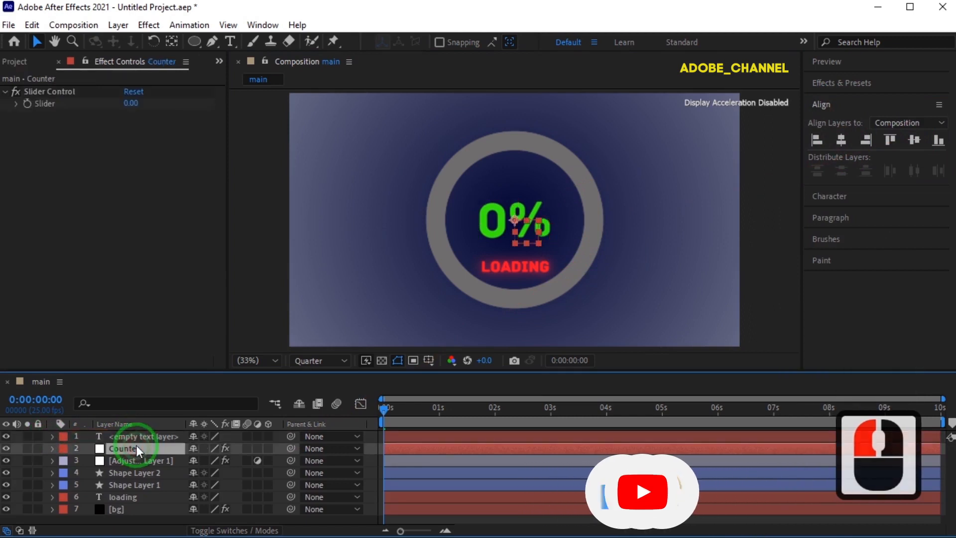
{"action": "left_click", "coordinate": [29, 104]}
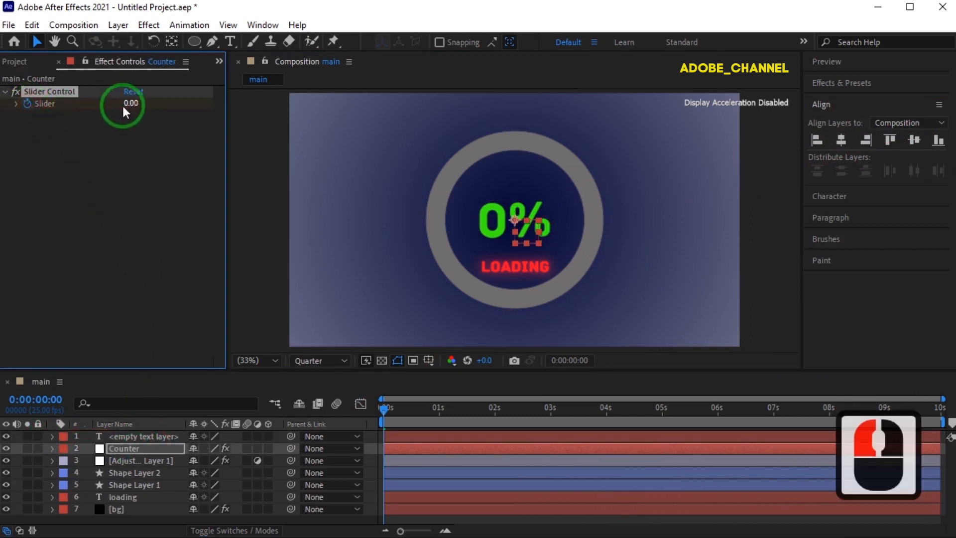
{"action": "left_click", "coordinate": [42, 400]}
{"action": "type", "text": "800"}
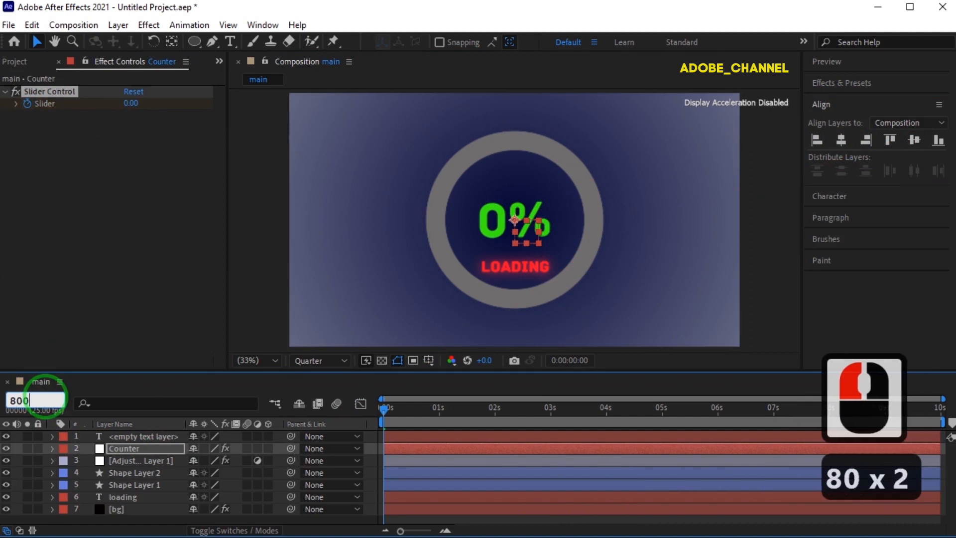
{"action": "key", "text": "Return"}
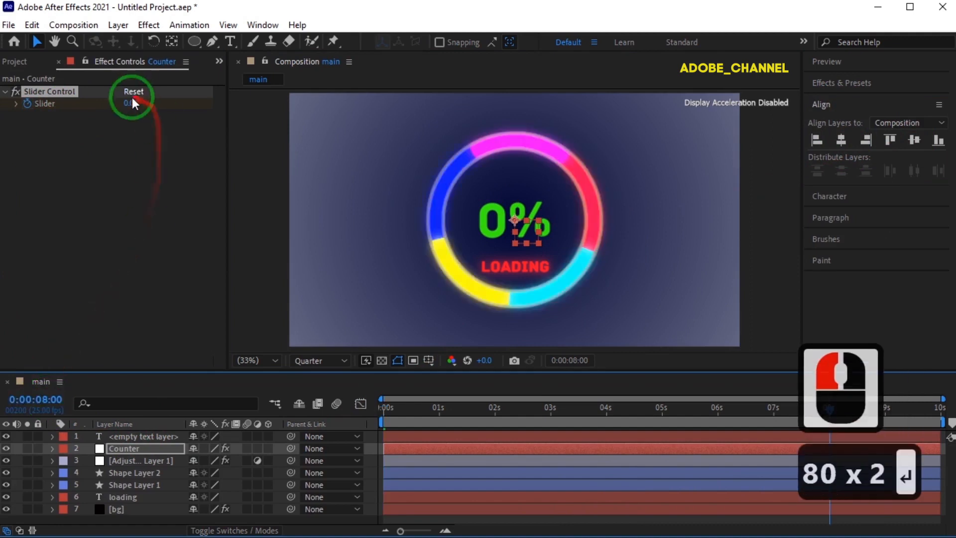
{"action": "left_click", "coordinate": [132, 104]}
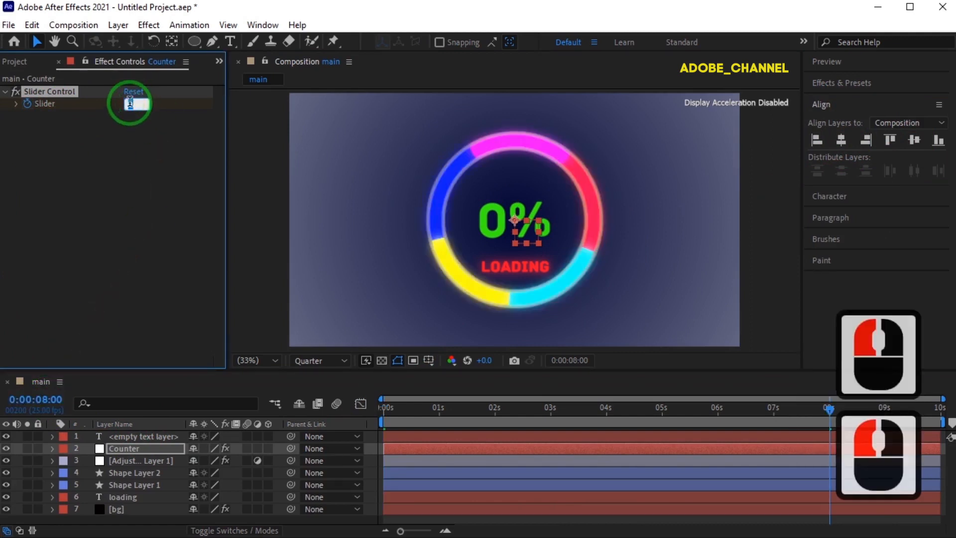
{"action": "type", "text": "100"}
{"action": "key", "text": "Return"}
Keyframe the percentage text layer's Position at 0:00:08:00 and center the text horizontally and vertically in the composition.
{"action": "left_click", "coordinate": [136, 437]}
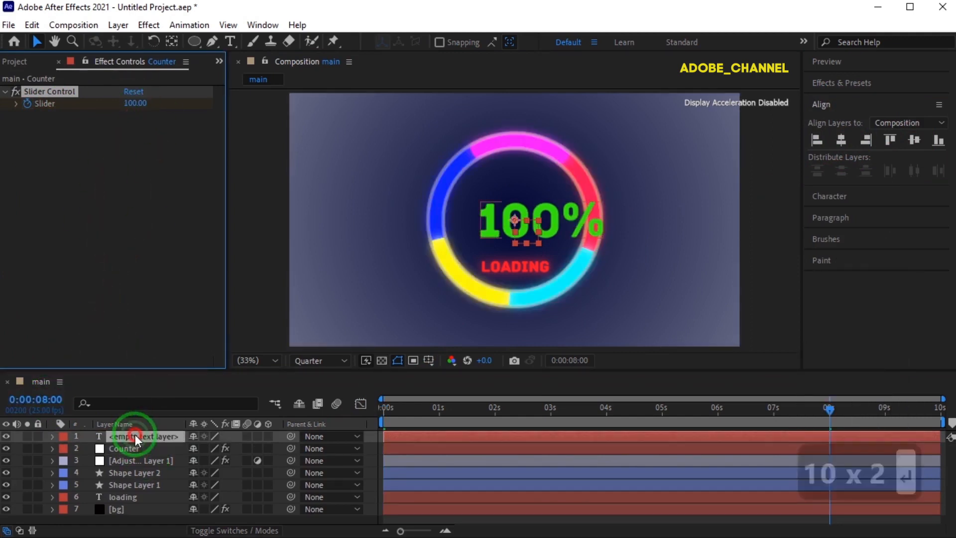
{"action": "left_click", "coordinate": [446, 531]}
{"action": "left_click", "coordinate": [446, 530]}
{"action": "left_click", "coordinate": [447, 531]}
{"action": "key", "text": "p"}
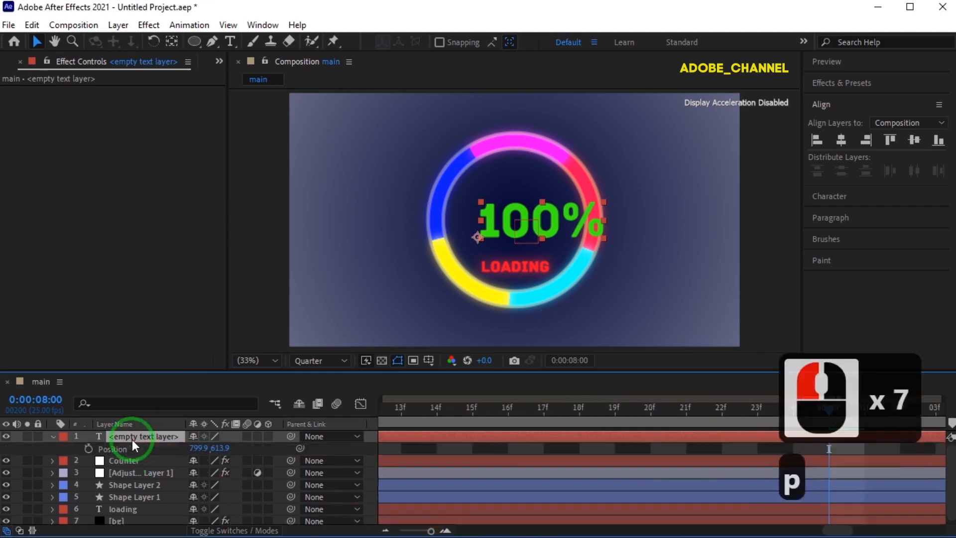
{"action": "left_click", "coordinate": [89, 448]}
{"action": "left_click", "coordinate": [841, 140]}
{"action": "left_click", "coordinate": [909, 139]}
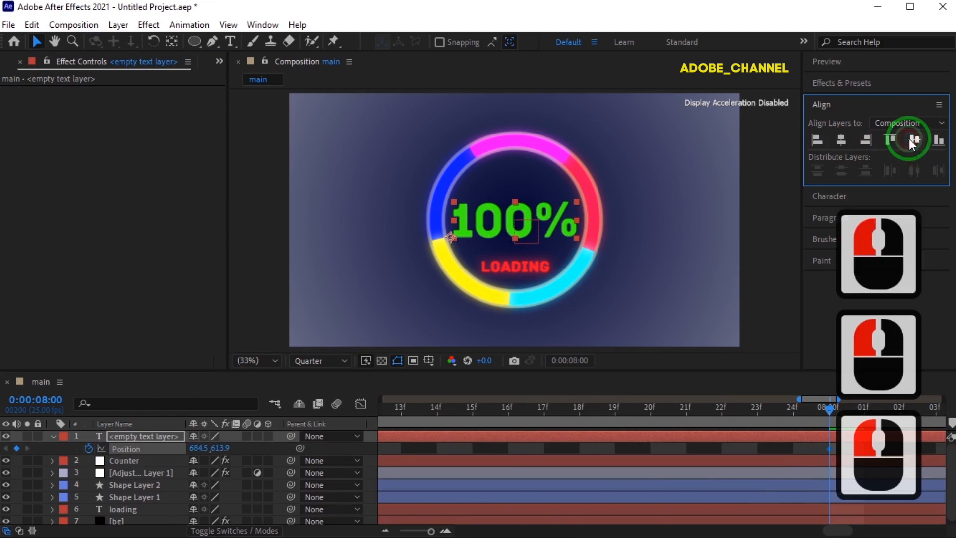
Reduce the percentage text's font size to 177 px and center it in the composition again.
{"action": "left_click", "coordinate": [865, 195]}
{"action": "left_click_drag", "start_coordinate": [835, 185], "coordinate": [804, 188]}
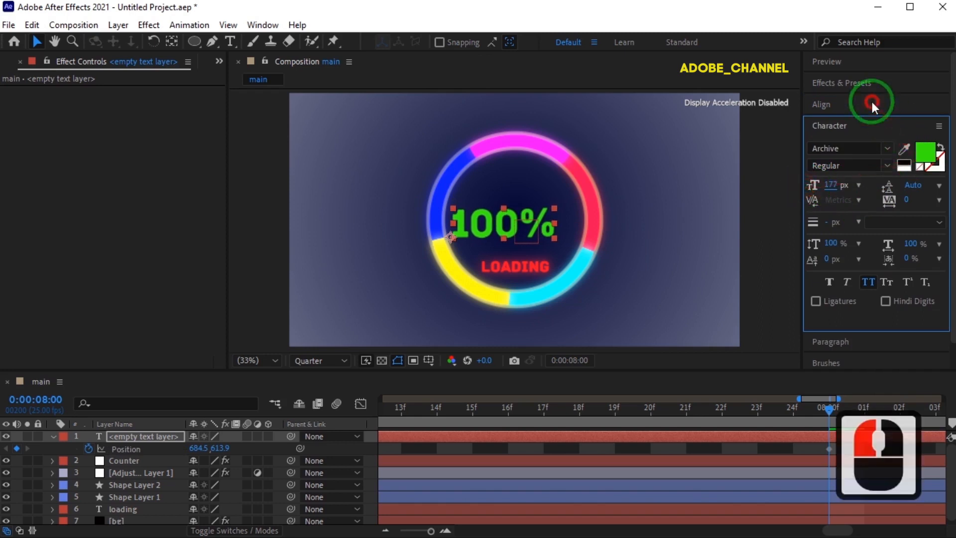
{"action": "left_click", "coordinate": [871, 102]}
{"action": "left_click", "coordinate": [842, 141]}
{"action": "left_click", "coordinate": [916, 143]}
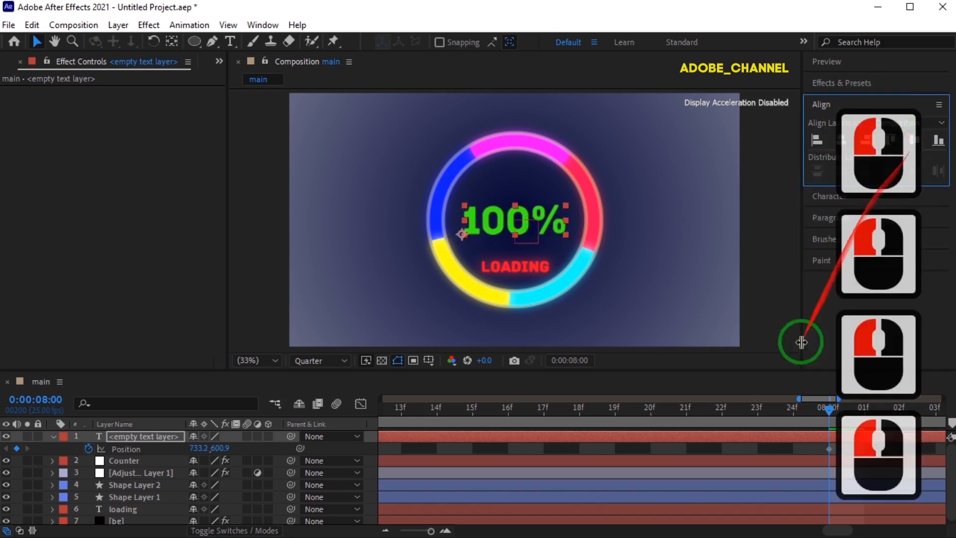
Shift the text's Position keyframe to 0:00:07:24 and center the two-digit percentage in the composition at 0:00:07:23.
{"action": "left_click_drag", "start_coordinate": [819, 408], "coordinate": [769, 416]}
{"action": "left_click_drag", "start_coordinate": [829, 449], "coordinate": [794, 449]}
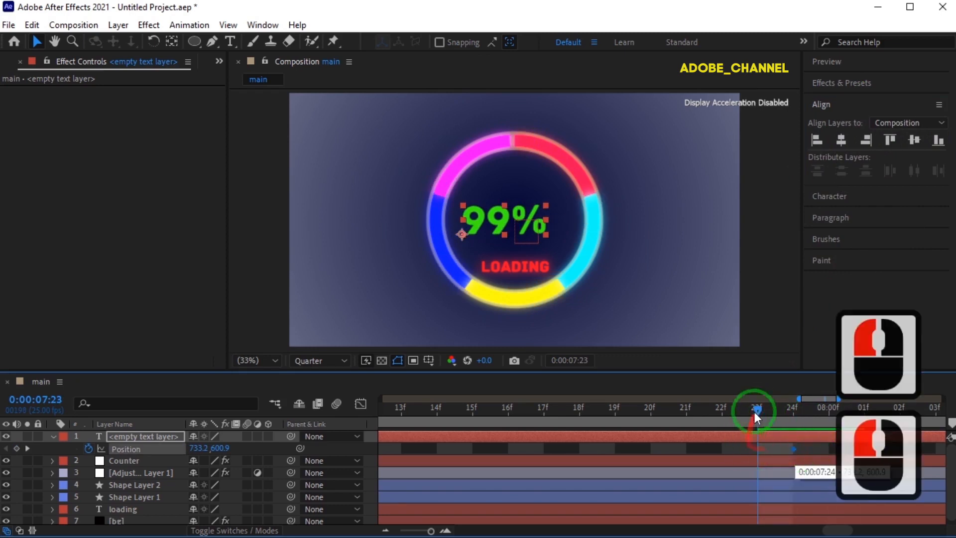
{"action": "left_click", "coordinate": [840, 141]}
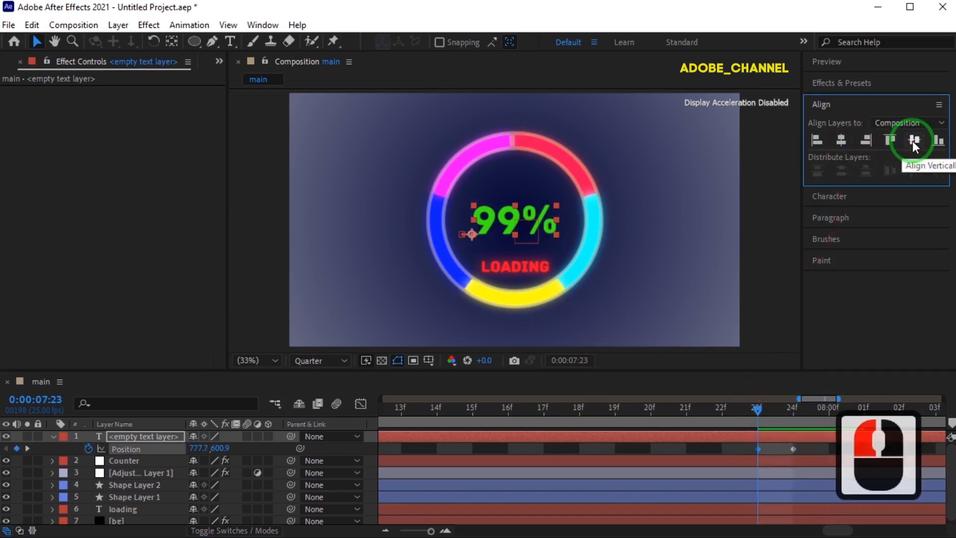
{"action": "left_click", "coordinate": [913, 141]}
Add a Position keyframe to the percentage text at 0:00:00:19, where the two-digit count begins.
{"action": "left_click_drag", "start_coordinate": [431, 531], "coordinate": [399, 531]}
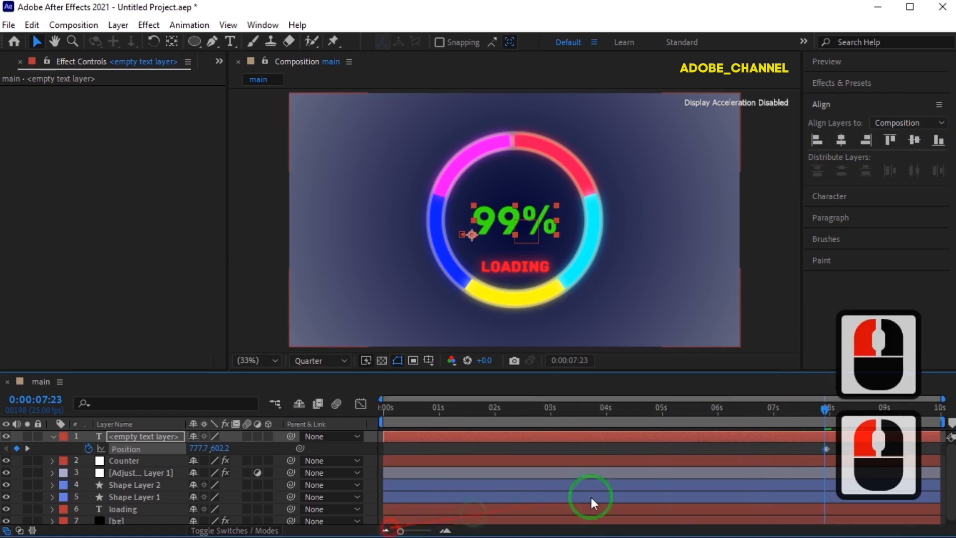
{"action": "left_click_drag", "start_coordinate": [826, 410], "coordinate": [425, 412]}
{"action": "left_click", "coordinate": [17, 448]}
Center the single-digit percentage text in the composition at 0:00:00:18, then return the playhead to the start.
{"action": "triple_click", "coordinate": [445, 531]}
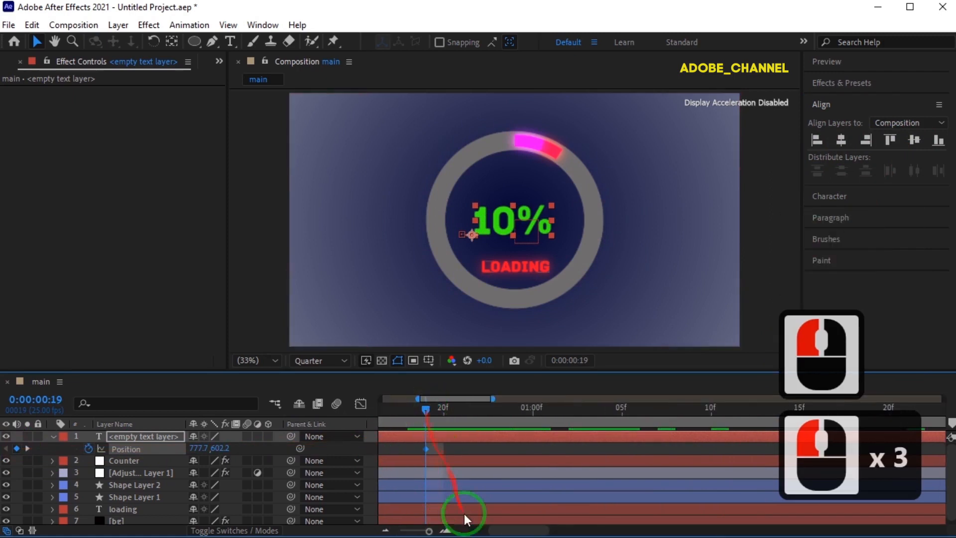
{"action": "double_click", "coordinate": [445, 531]}
{"action": "left_click", "coordinate": [402, 411]}
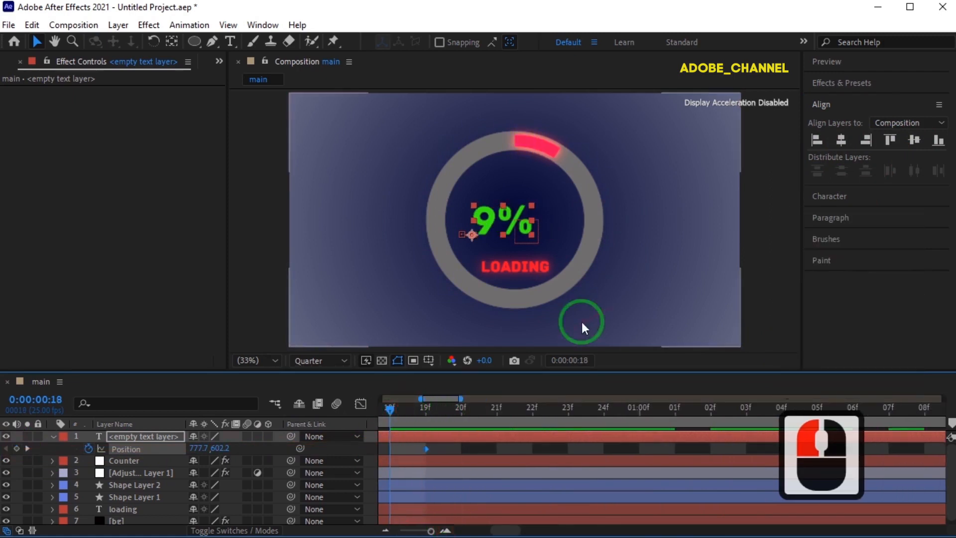
{"action": "left_click", "coordinate": [914, 140]}
{"action": "mouse_move", "coordinate": [396, 410]}
{"action": "left_mouse_down"}
{"action": "mouse_move", "coordinate": [415, 409]}
{"action": "mouse_move", "coordinate": [383, 409]}
{"action": "left_mouse_up"}
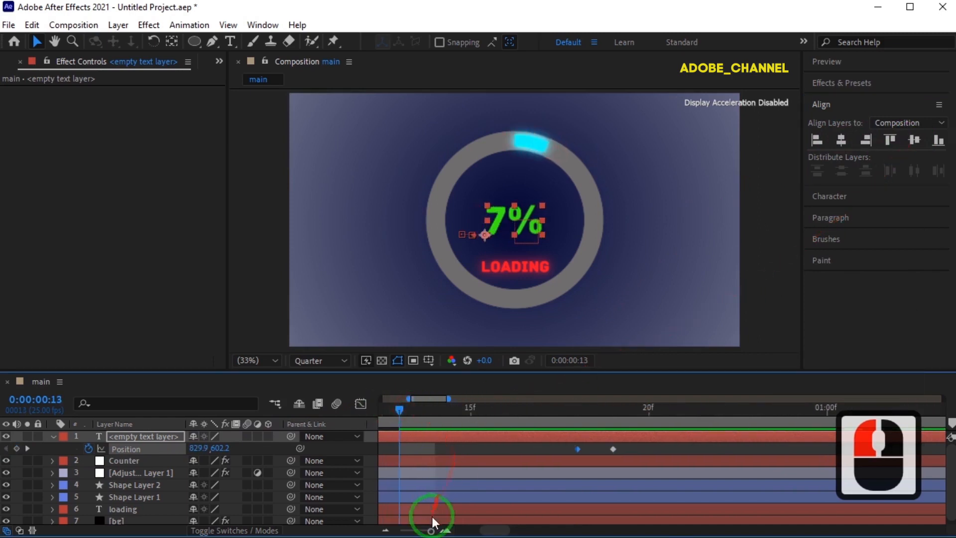
{"action": "left_click_drag", "start_coordinate": [432, 532], "coordinate": [400, 531]}
{"action": "left_click_drag", "start_coordinate": [413, 411], "coordinate": [359, 414]}
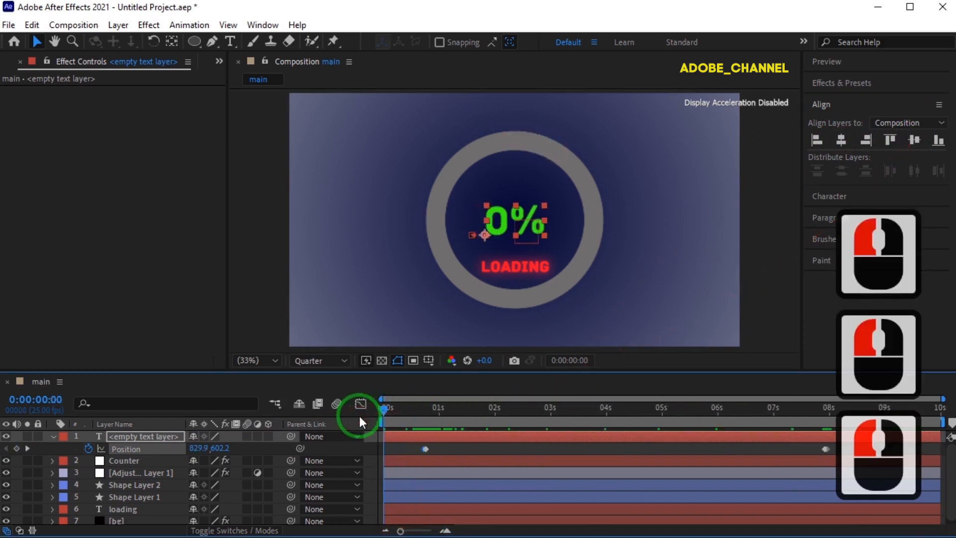
{"action": "left_click", "coordinate": [51, 436]}
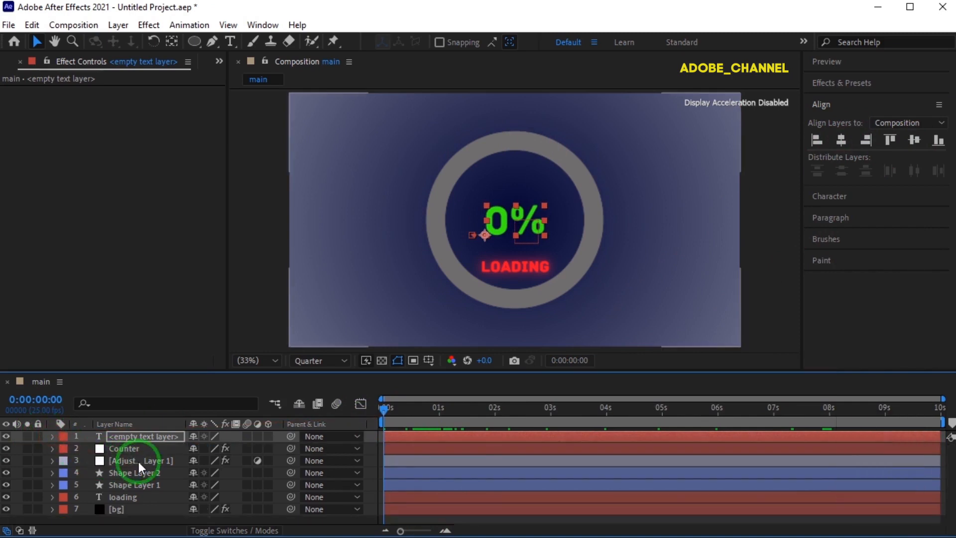
Add the expression wiggle(5,25) to the loading text layer's Opacity.
{"action": "left_click", "coordinate": [132, 498]}
{"action": "key", "text": "t"}
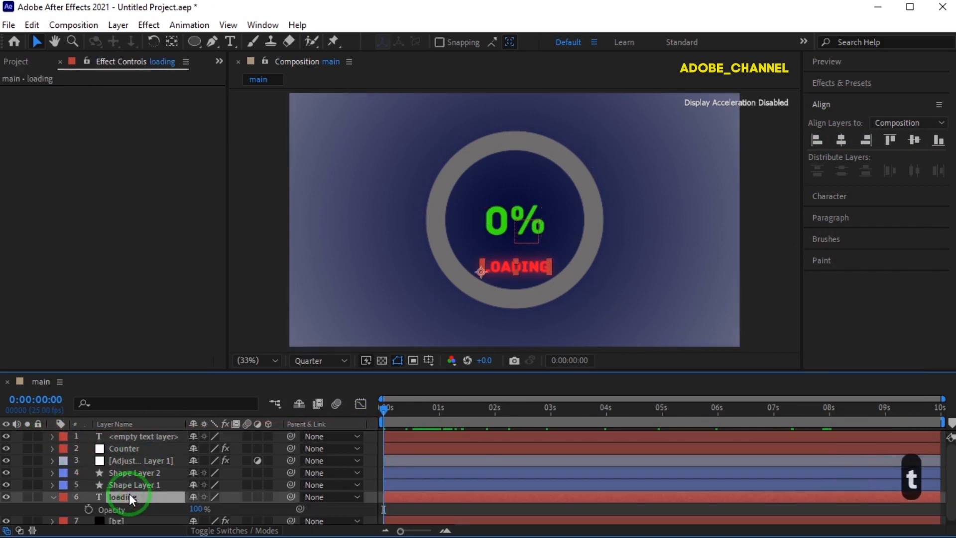
{"action": "left_click", "coordinate": [90, 509], "text": "alt"}
{"action": "type", "text": "w"}
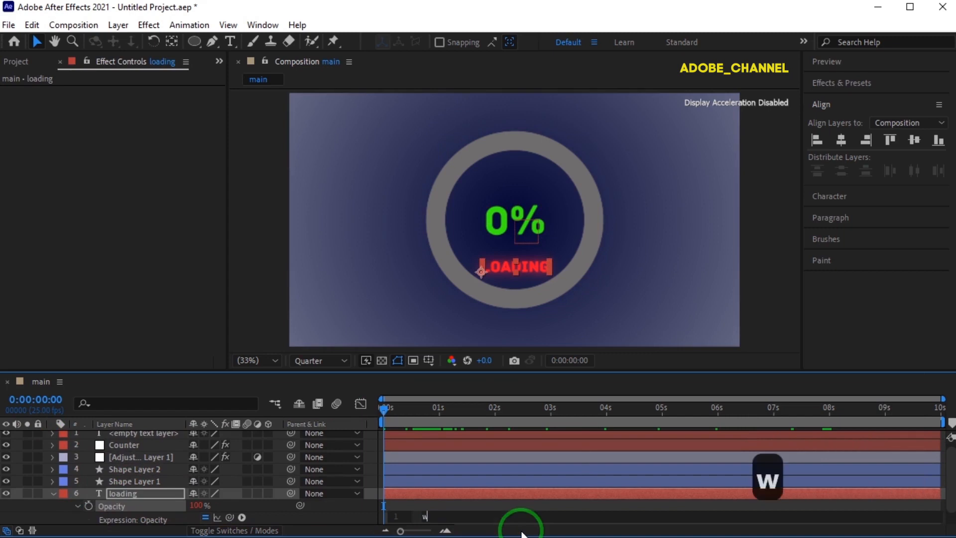
{"action": "type", "text": "igg"}
{"action": "double_click", "coordinate": [448, 490]}
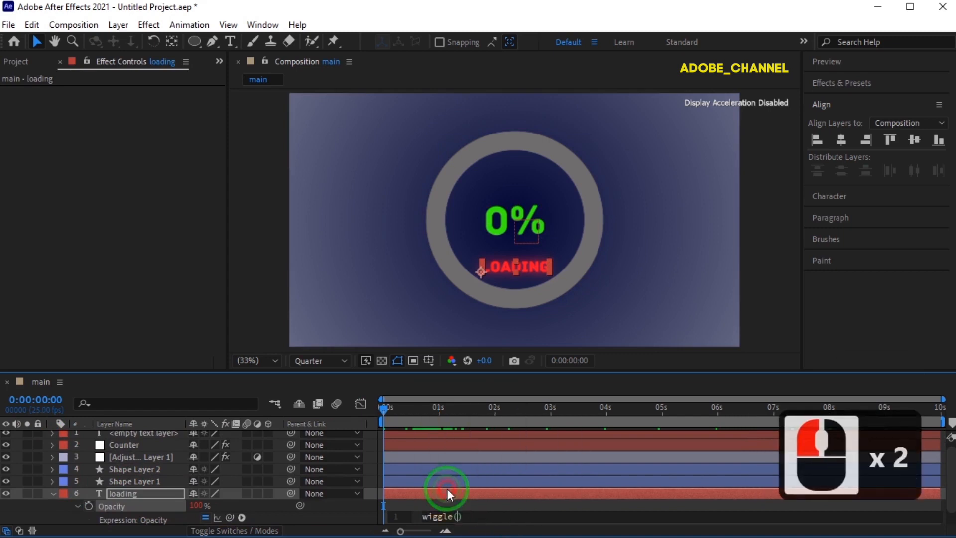
{"action": "type", "text": "5,25"}
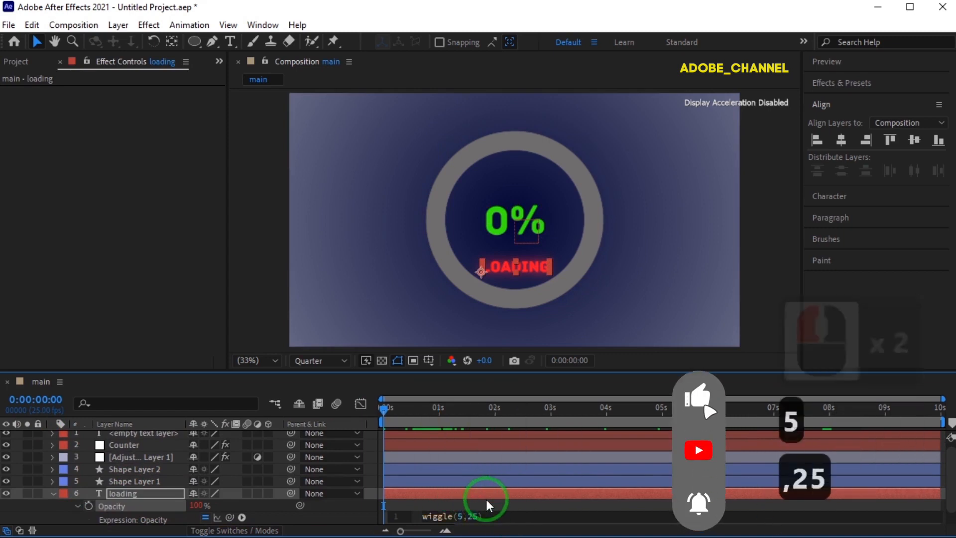
{"action": "key", "text": "KP_Enter"}
Set the loading layer's base Opacity to 20% and collapse its properties.
{"action": "left_click", "coordinate": [53, 494]}
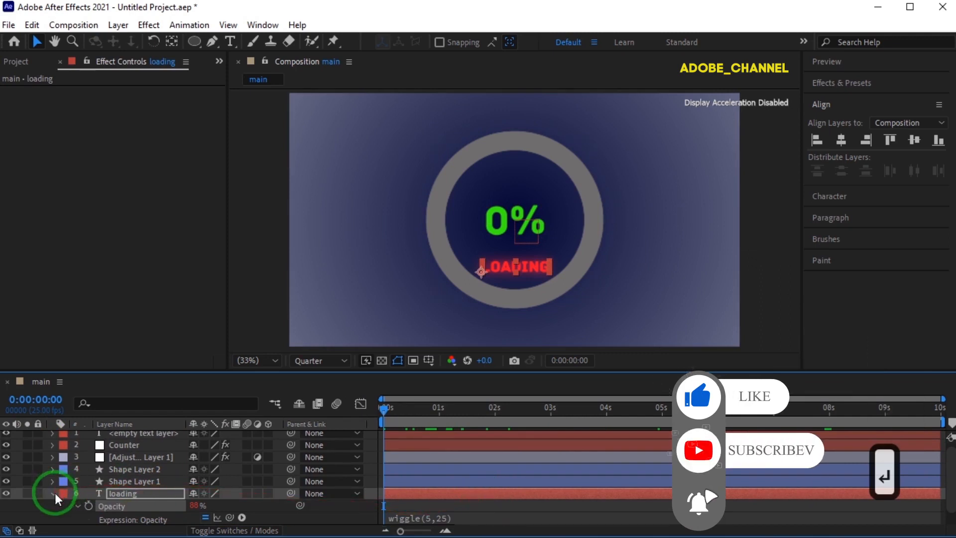
{"action": "key", "text": "t"}
{"action": "left_click", "coordinate": [197, 508]}
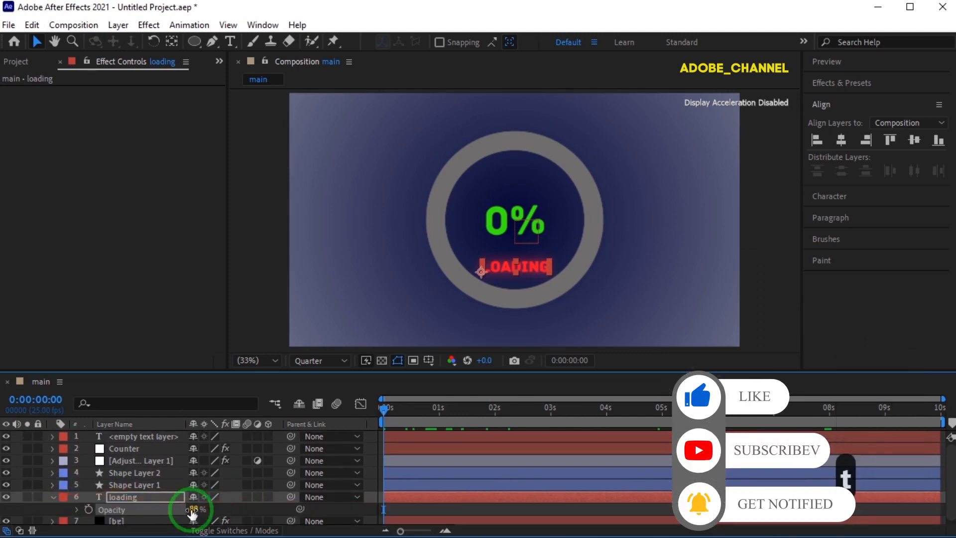
{"action": "type", "text": "20"}
{"action": "key", "text": "Return"}
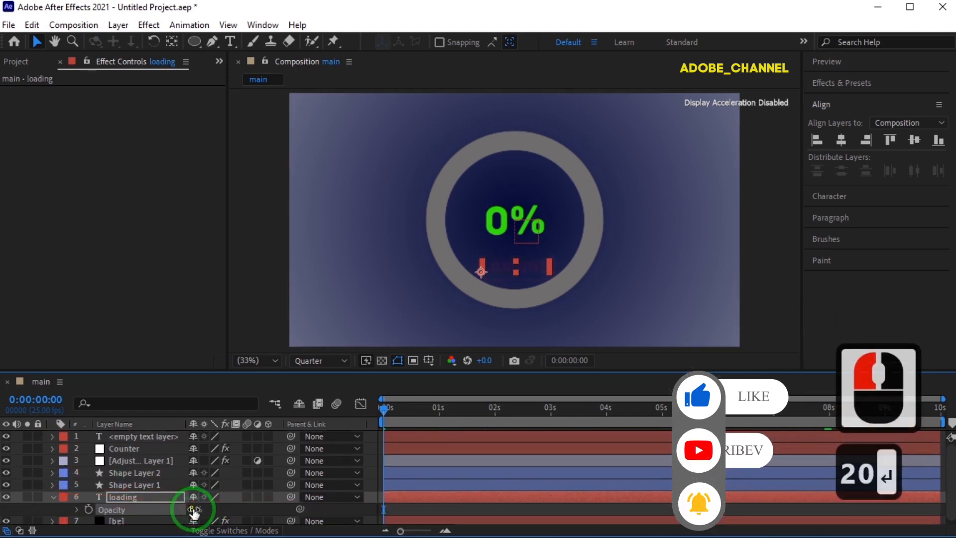
{"action": "left_click", "coordinate": [52, 495]}
Play a preview of the loader animation from the start and stop it.
{"action": "left_click", "coordinate": [898, 57]}
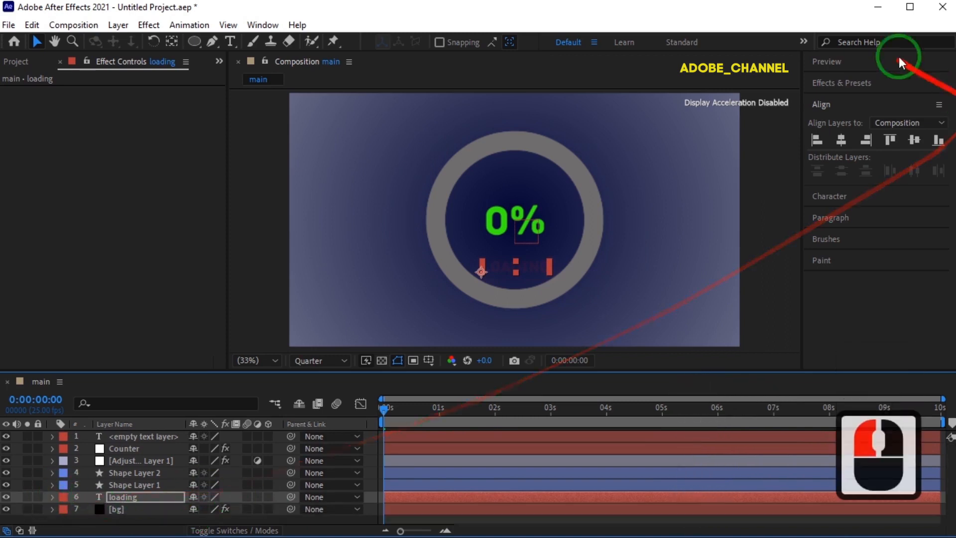
{"action": "left_click", "coordinate": [875, 81]}
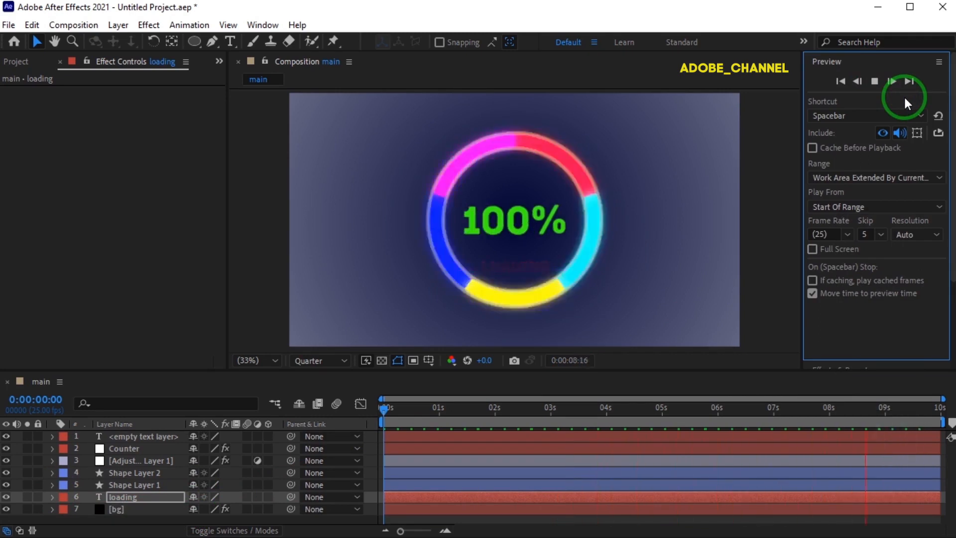
{"action": "key", "text": "space"}
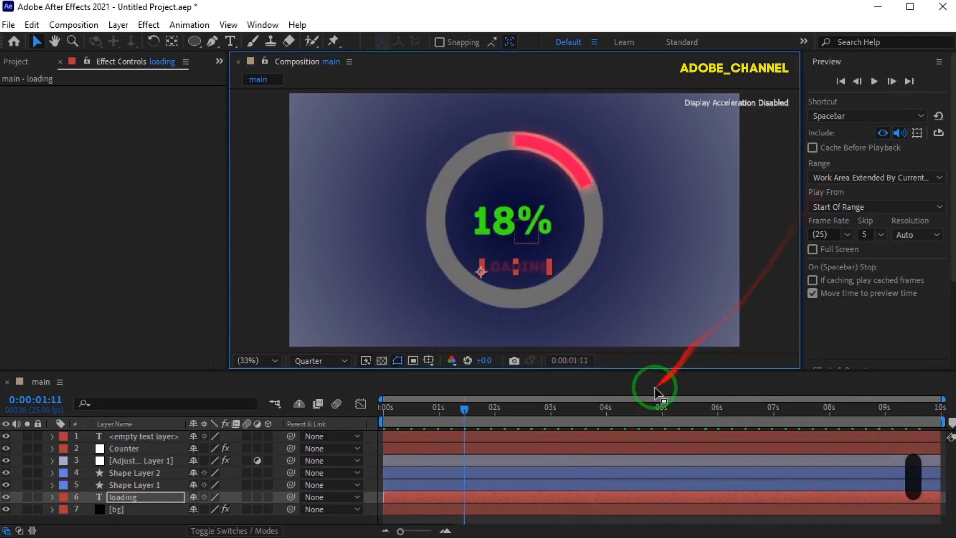